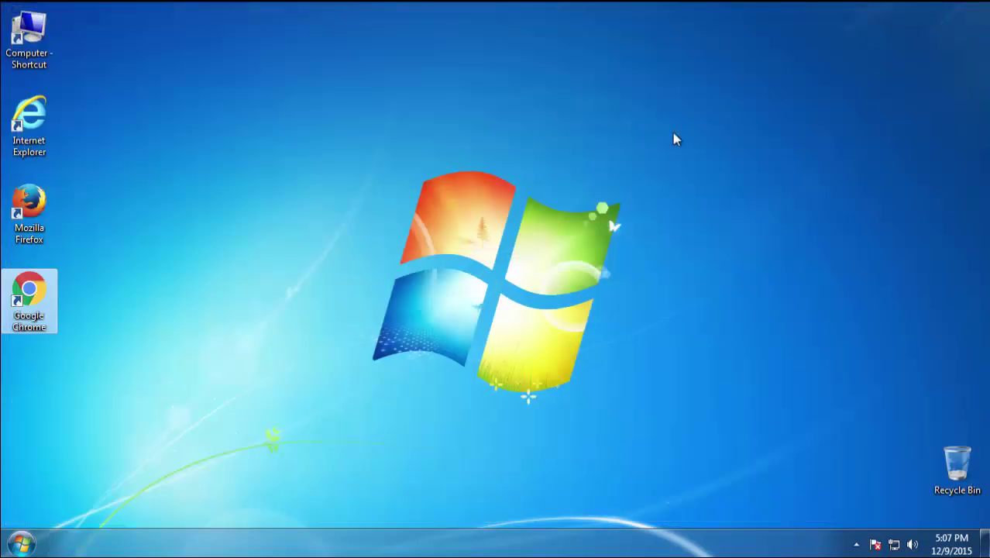
Step: Open Control Panel's Programs and Features and sort by Installed On, newest first
{"action": "left_click", "coordinate": [34, 540]}
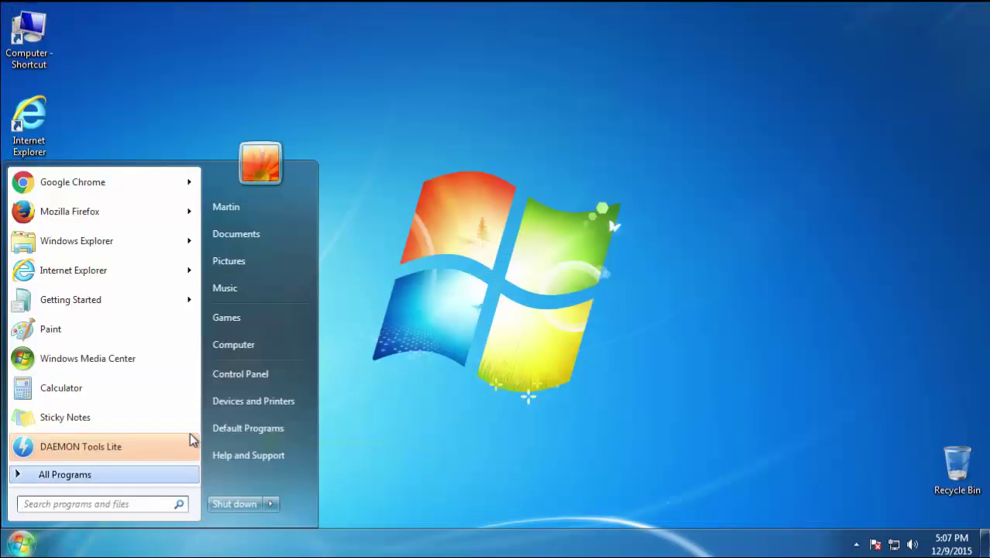
{"action": "left_click", "coordinate": [238, 380]}
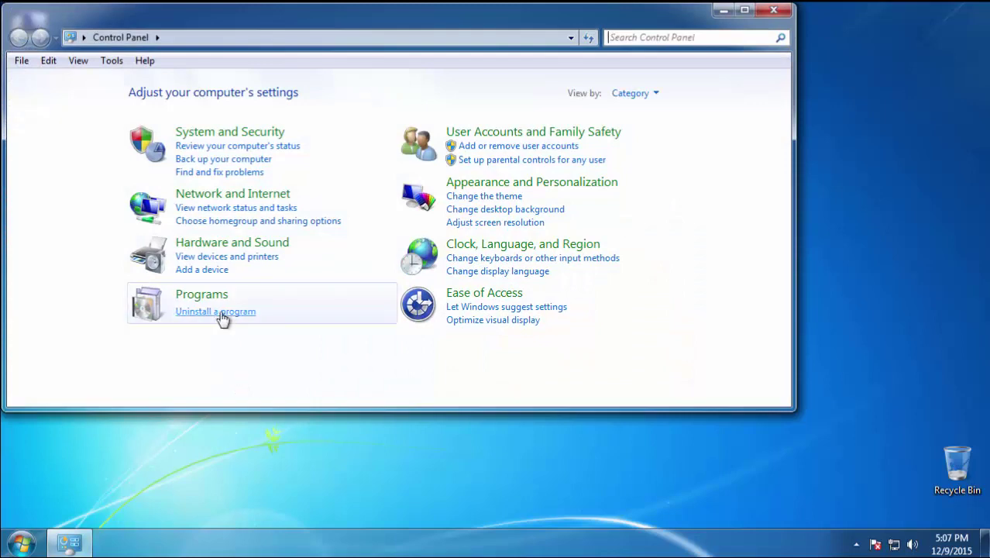
{"action": "left_click", "coordinate": [221, 313]}
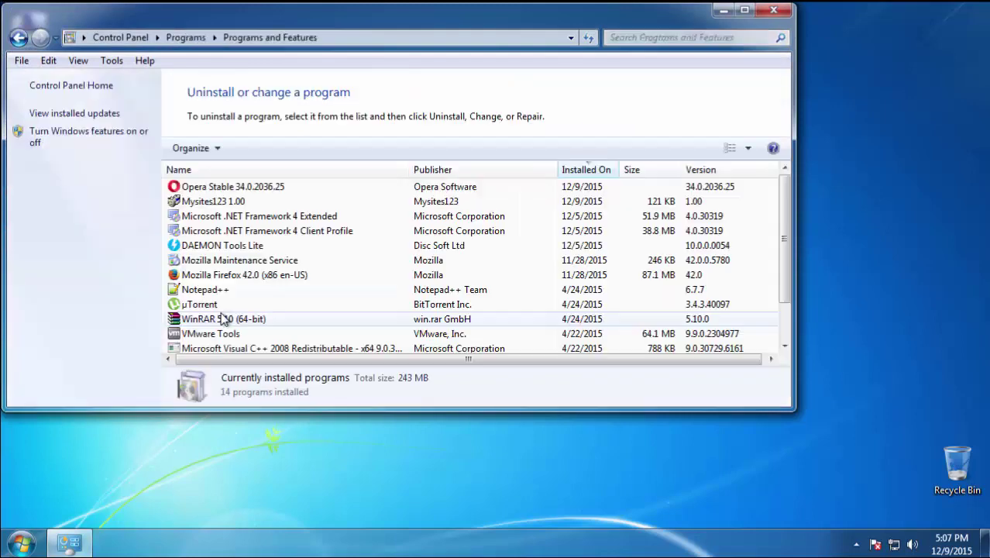
{"action": "left_click", "coordinate": [585, 171]}
{"action": "left_click", "coordinate": [585, 171]}
Step: Uninstall the Mysites123 adware and finish its removal
{"action": "left_click", "coordinate": [219, 201]}
{"action": "left_click", "coordinate": [253, 148]}
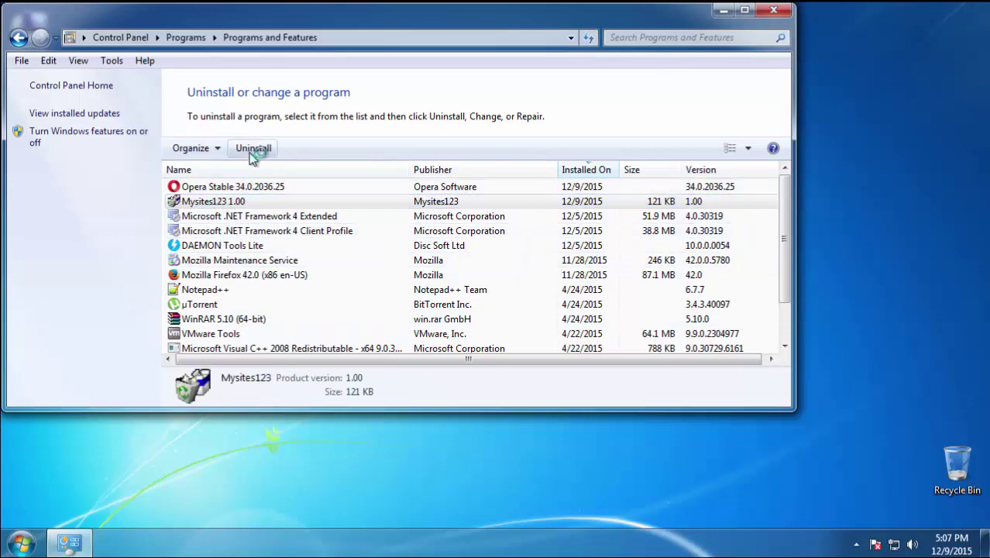
{"action": "left_click", "coordinate": [560, 413]}
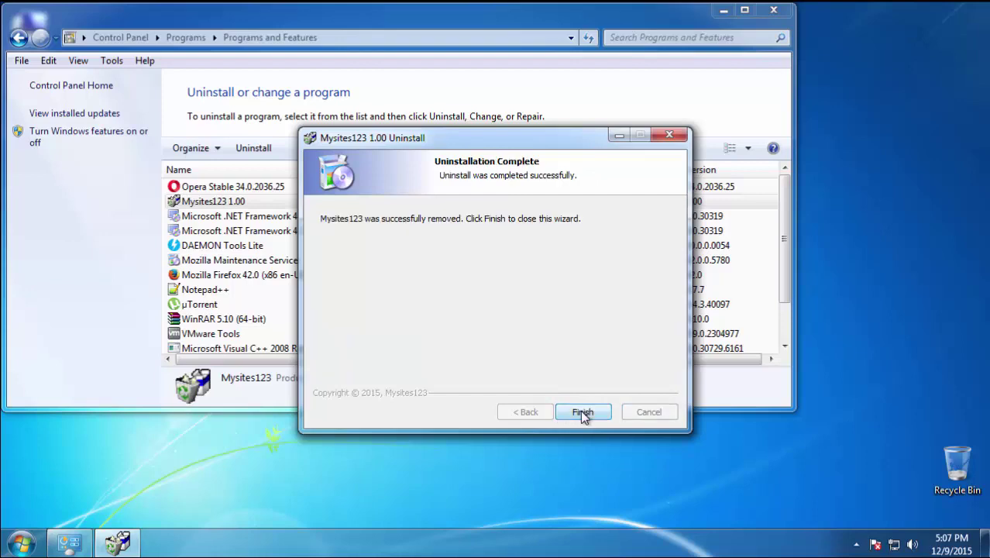
{"action": "left_click", "coordinate": [583, 412]}
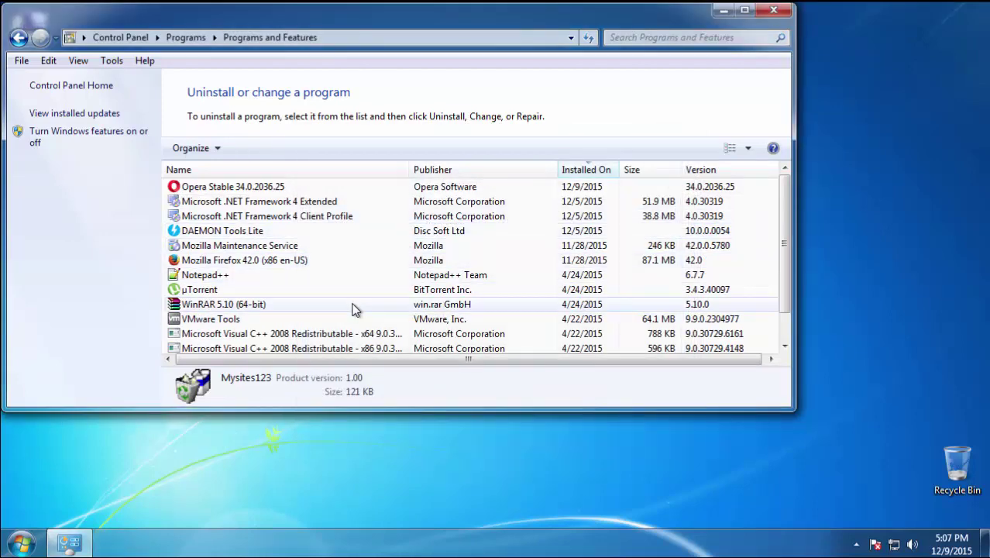
Step: Inspect the µTorrent entry, then close Programs and Features
{"action": "left_click", "coordinate": [368, 289]}
{"action": "scroll", "coordinate": [316, 331], "scroll_direction": "down", "scroll_amount": 1}
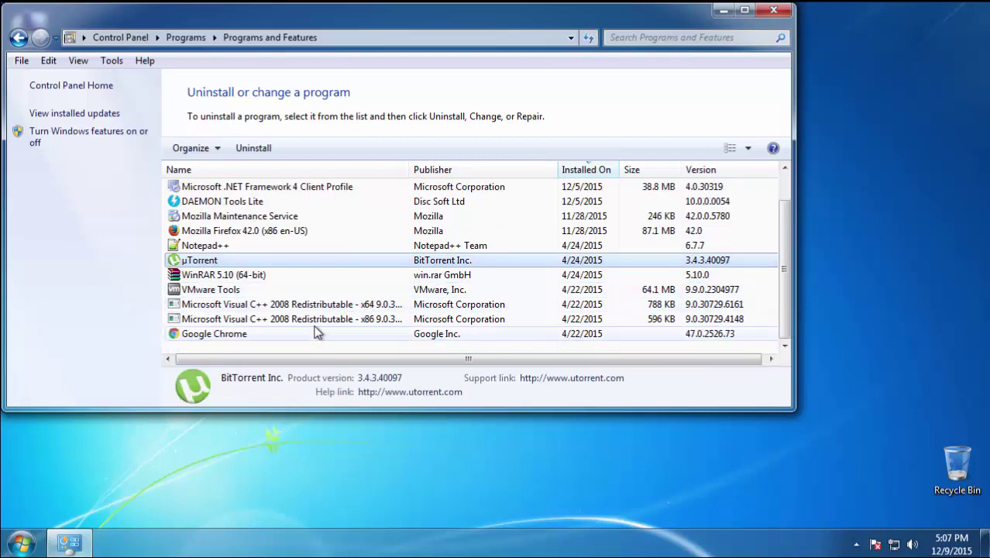
{"action": "scroll", "coordinate": [316, 331], "scroll_direction": "up", "scroll_amount": 1}
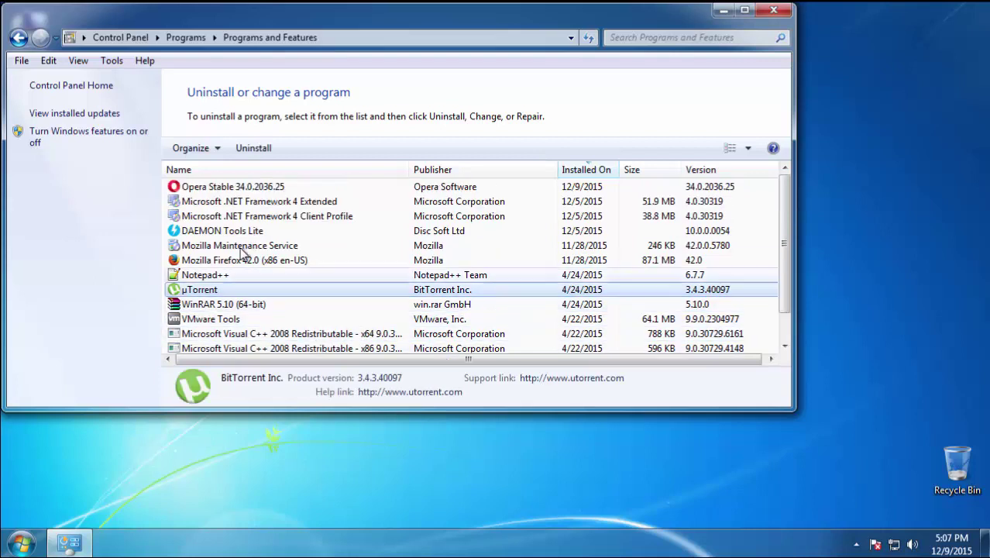
{"action": "left_click", "coordinate": [772, 12]}
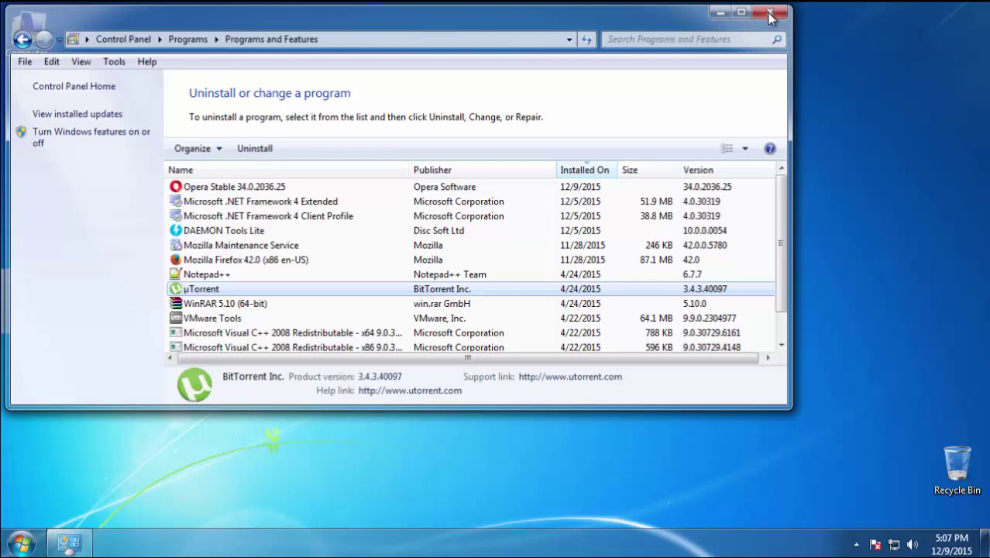
{"action": "left_click", "coordinate": [771, 14]}
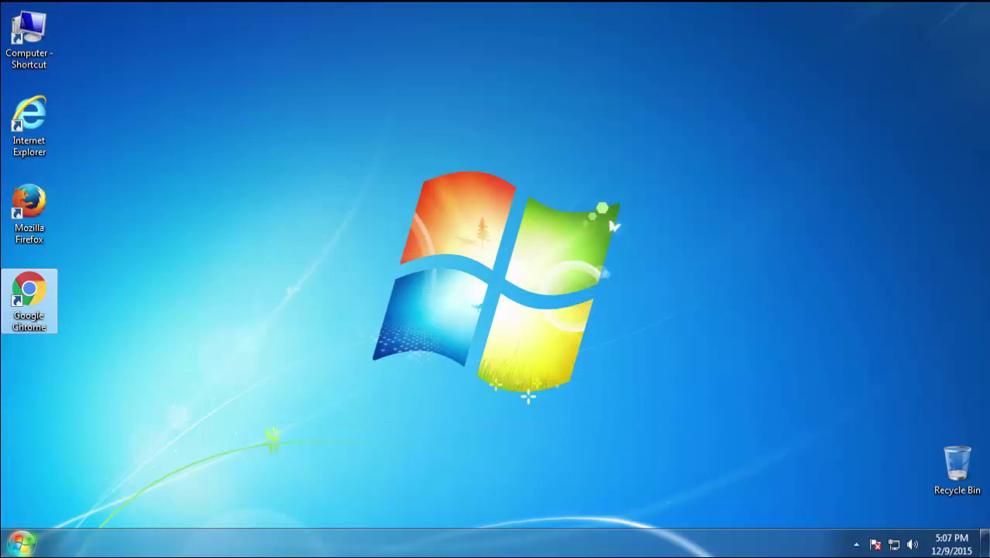
Step: Restart the computer and boot into Safe Mode from the F8 advanced boot options
{"action": "left_click", "coordinate": [12, 548]}
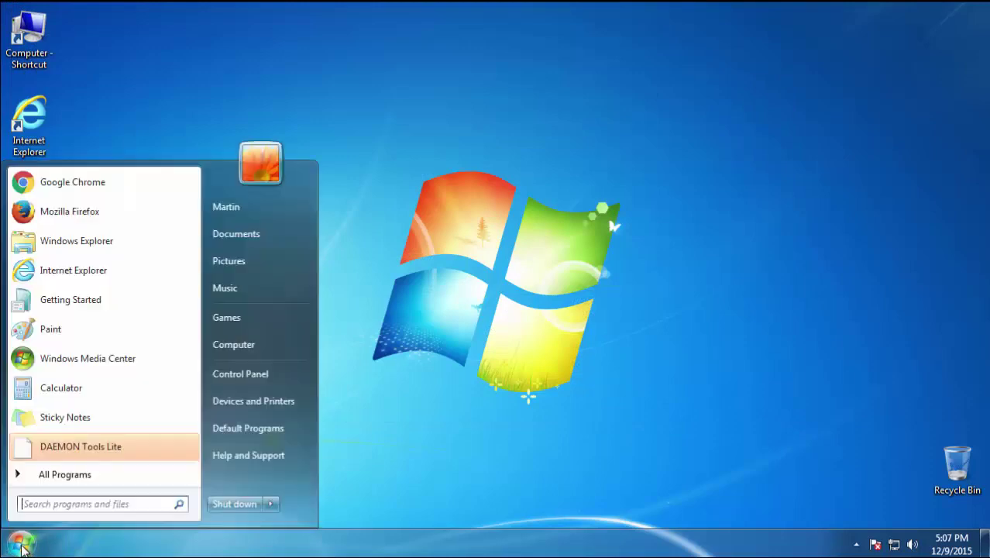
{"action": "left_click", "coordinate": [273, 504]}
{"action": "left_click", "coordinate": [313, 483]}
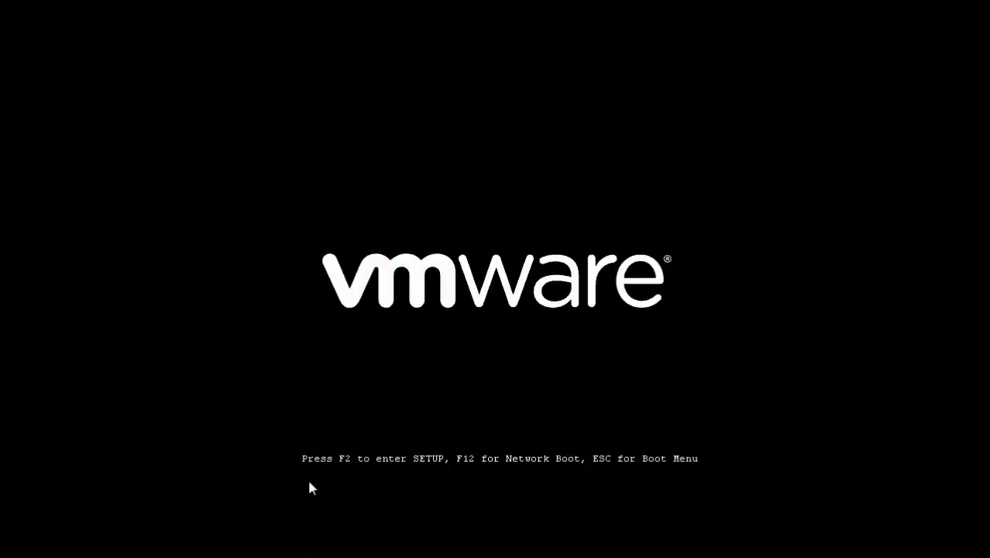
{"action": "key", "text": "F8"}
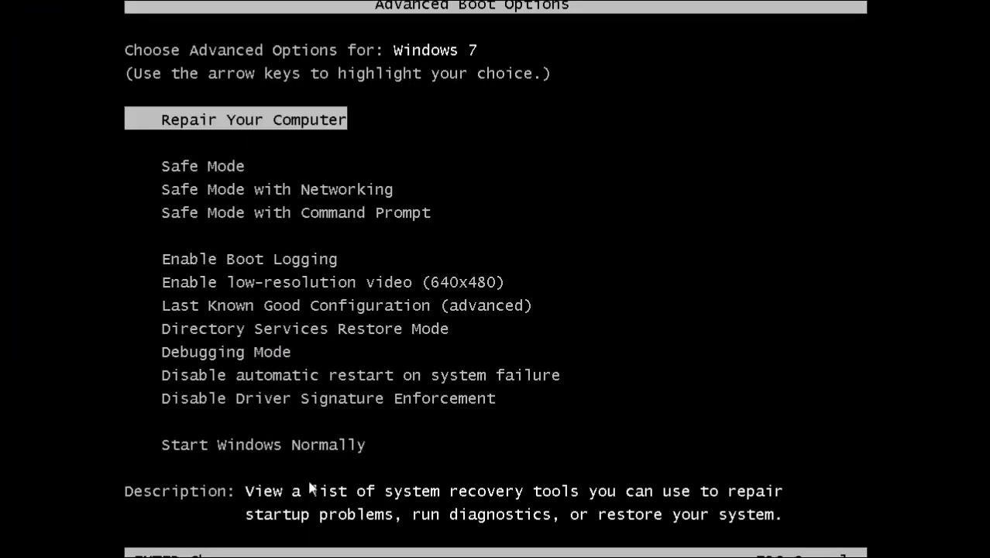
{"action": "key", "text": "Down"}
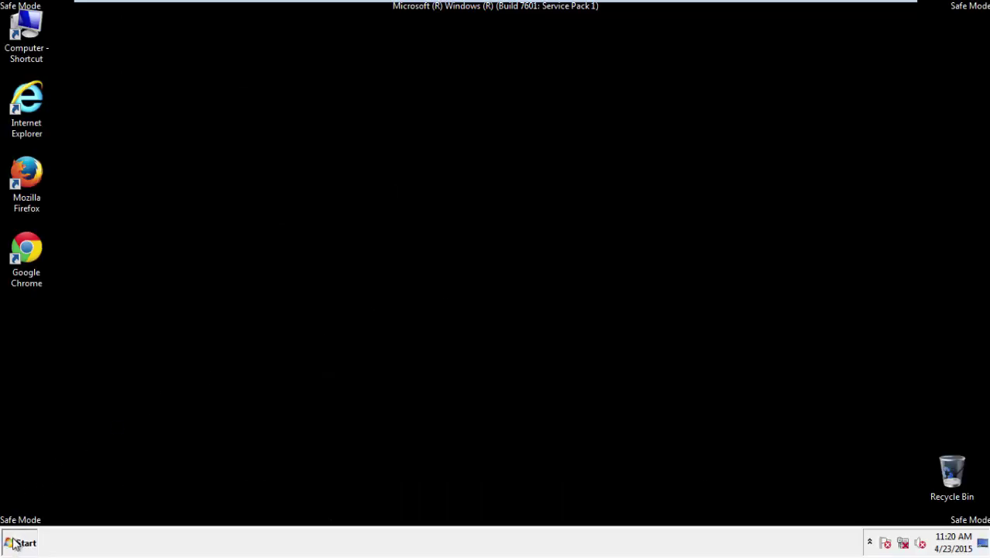
Step: Search the Start menu for regedit and launch Registry Editor
{"action": "left_click", "coordinate": [15, 540]}
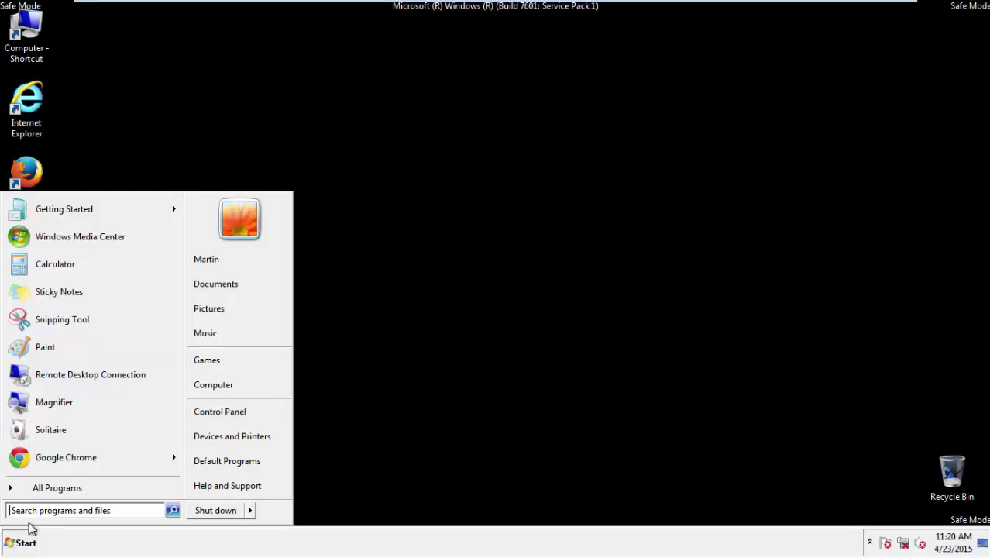
{"action": "left_click", "coordinate": [46, 508]}
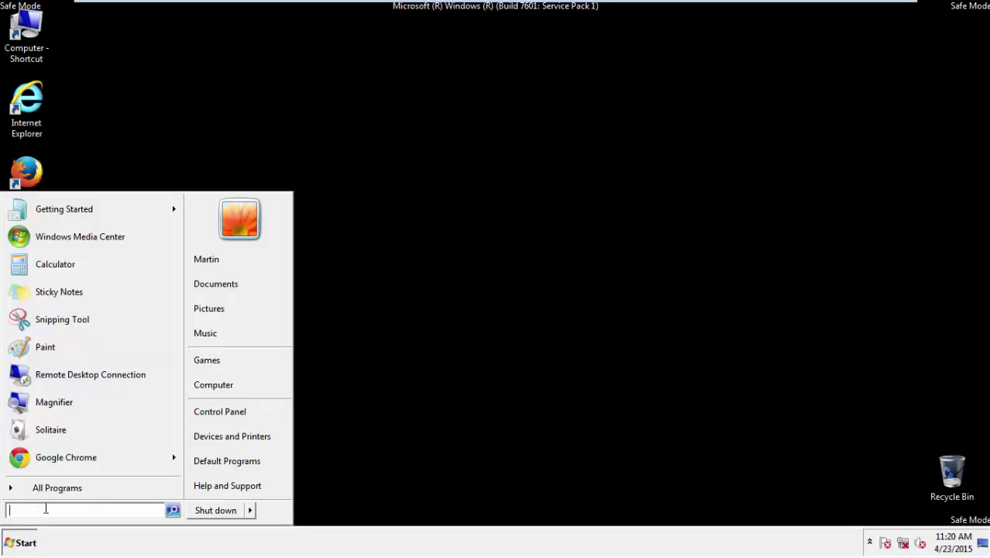
{"action": "type", "text": "regedit"}
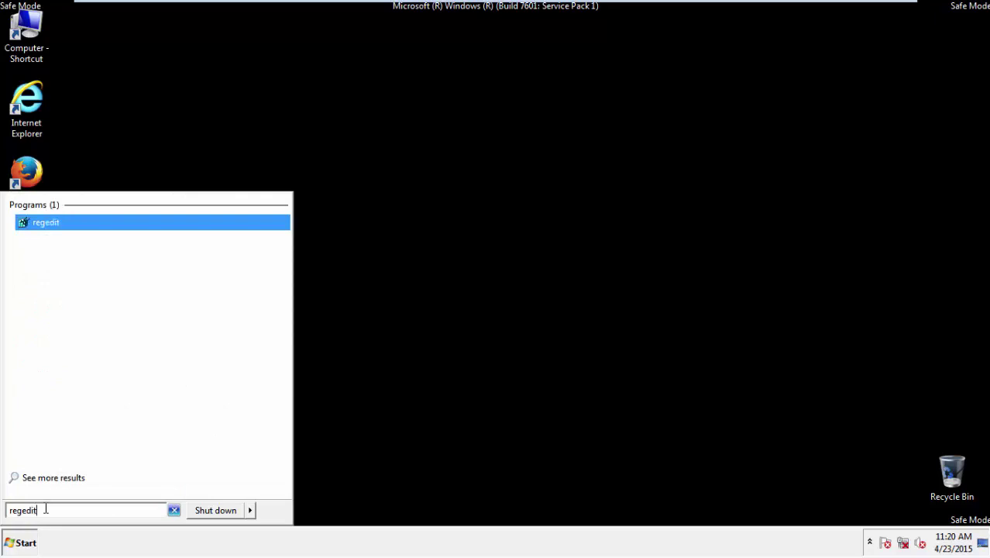
{"action": "key", "text": "Return"}
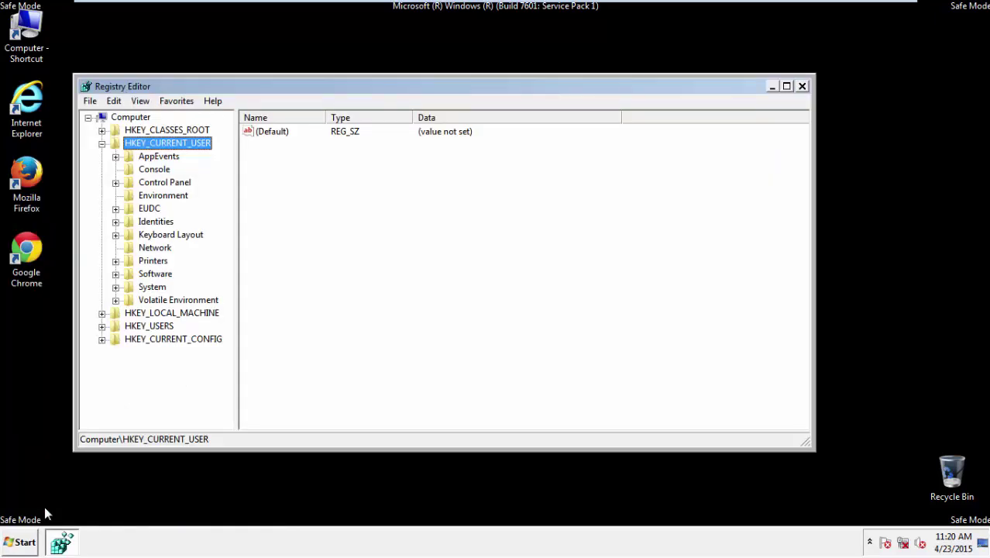
Step: Expand HKEY_CURRENT_USER\Software\Microsoft\Internet Explorer and open its Main key to list values
{"action": "left_click", "coordinate": [102, 144]}
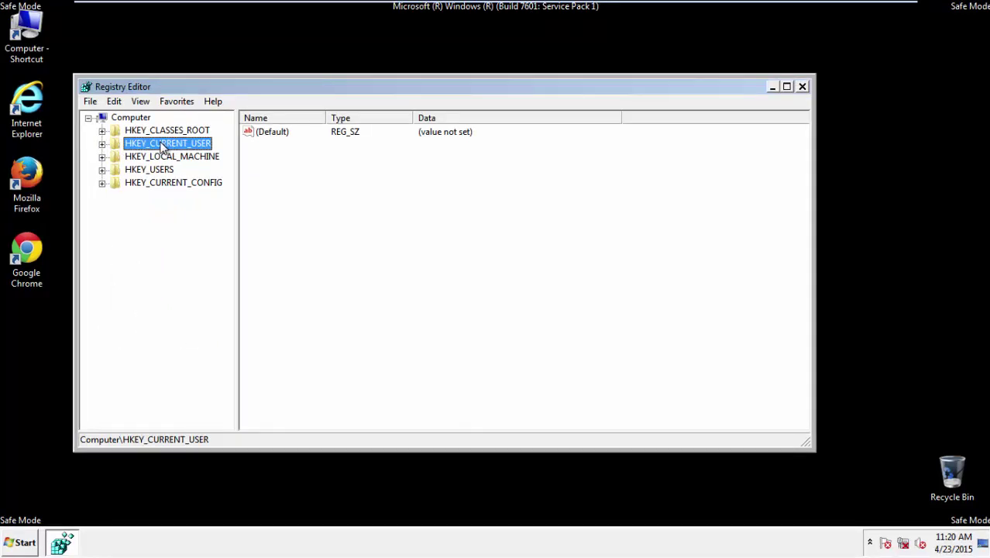
{"action": "double_click", "coordinate": [162, 148]}
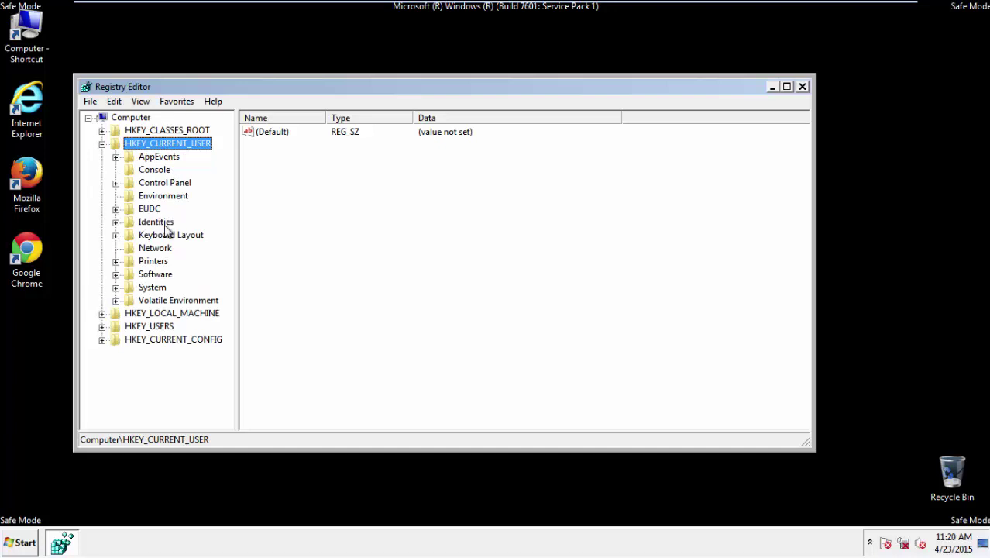
{"action": "double_click", "coordinate": [156, 274]}
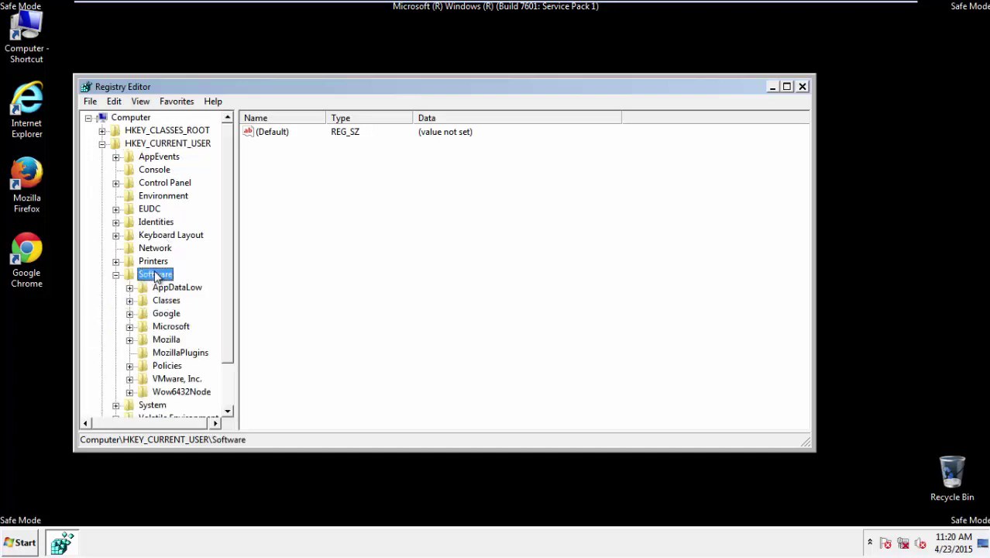
{"action": "double_click", "coordinate": [163, 328]}
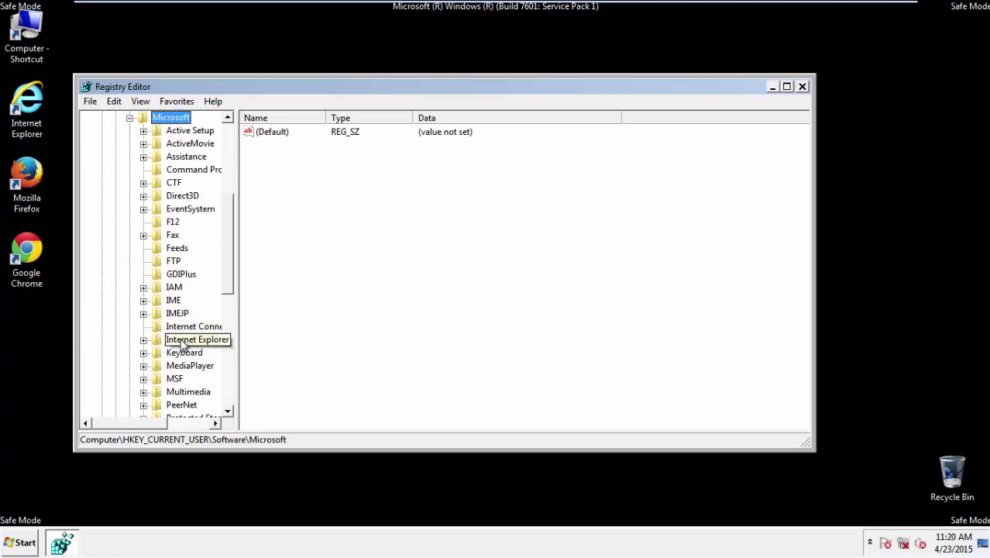
{"action": "double_click", "coordinate": [183, 346]}
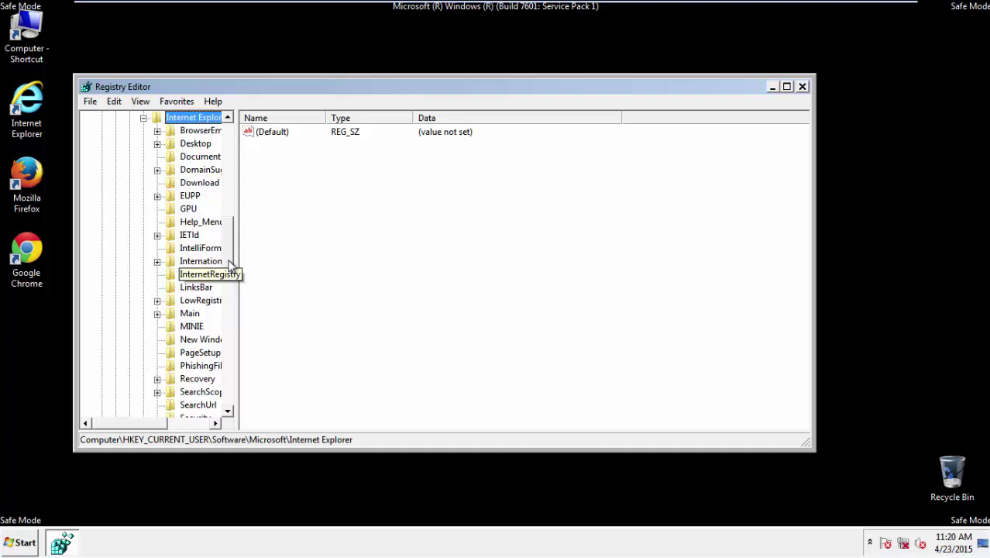
{"action": "left_click_drag", "start_coordinate": [230, 265], "coordinate": [232, 280]}
{"action": "left_click", "coordinate": [190, 236]}
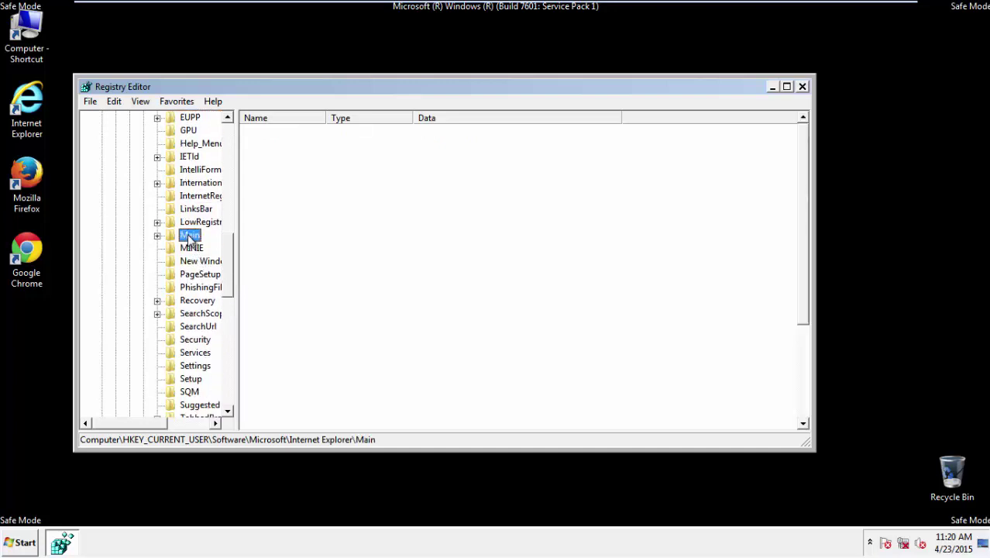
{"action": "double_click", "coordinate": [189, 236]}
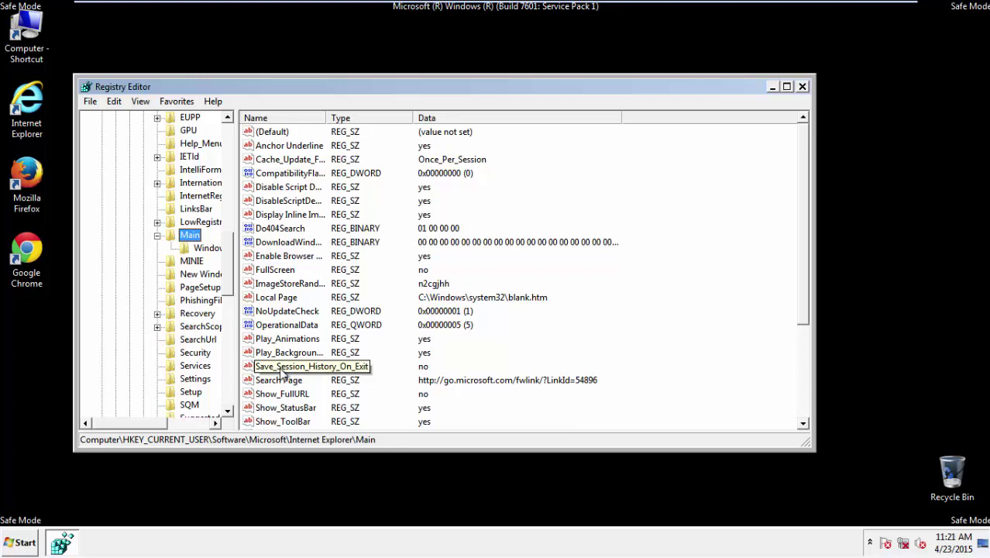
Step: Delete the hijacked Start Page value from the Main key and close Registry Editor
{"action": "scroll", "coordinate": [281, 373], "scroll_direction": "down", "scroll_amount": 3}
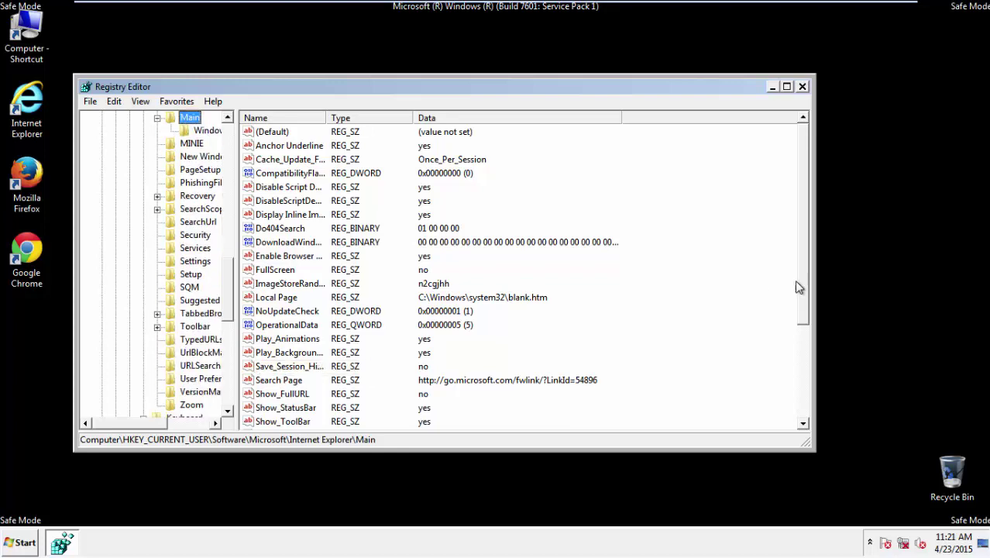
{"action": "left_click_drag", "start_coordinate": [800, 287], "coordinate": [797, 375]}
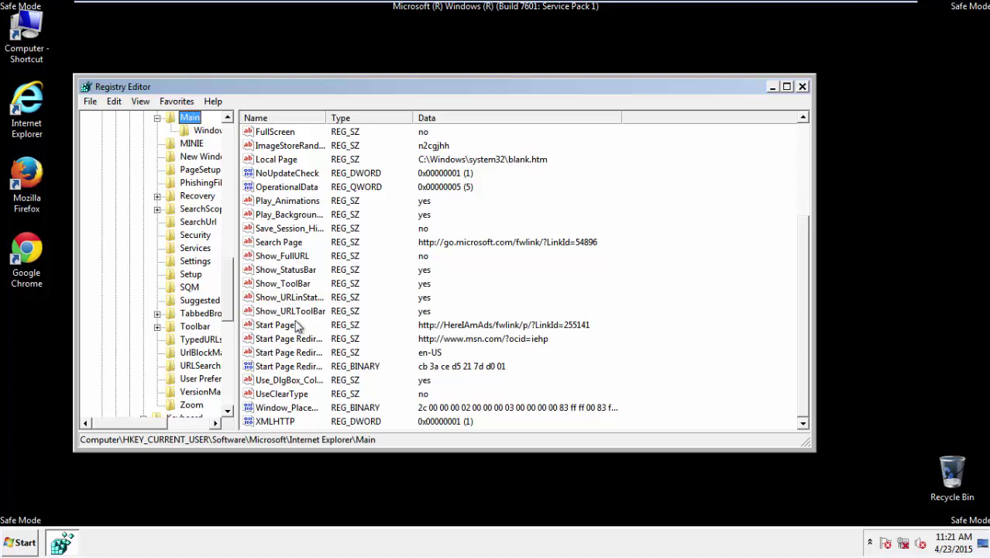
{"action": "left_click", "coordinate": [280, 325]}
{"action": "right_click", "coordinate": [263, 329]}
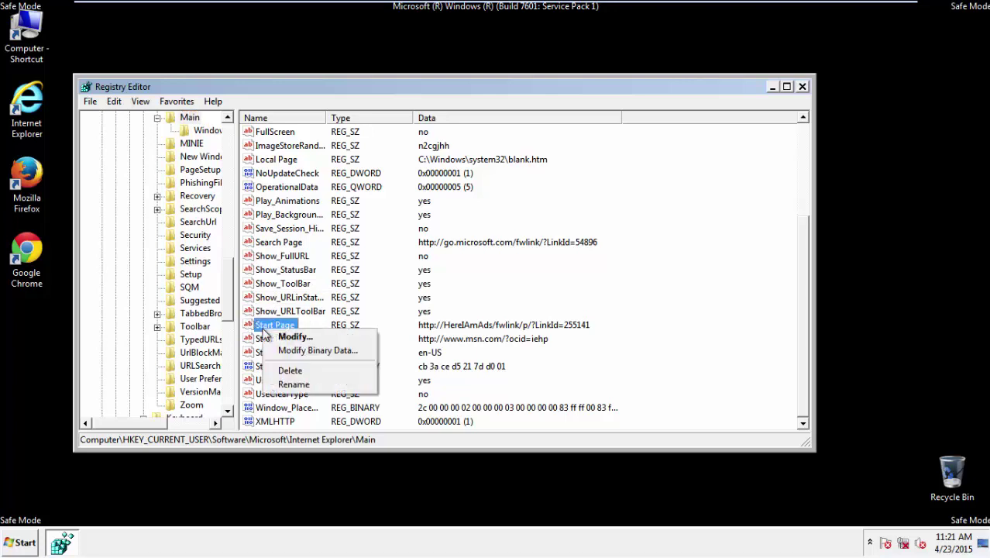
{"action": "left_click", "coordinate": [280, 370]}
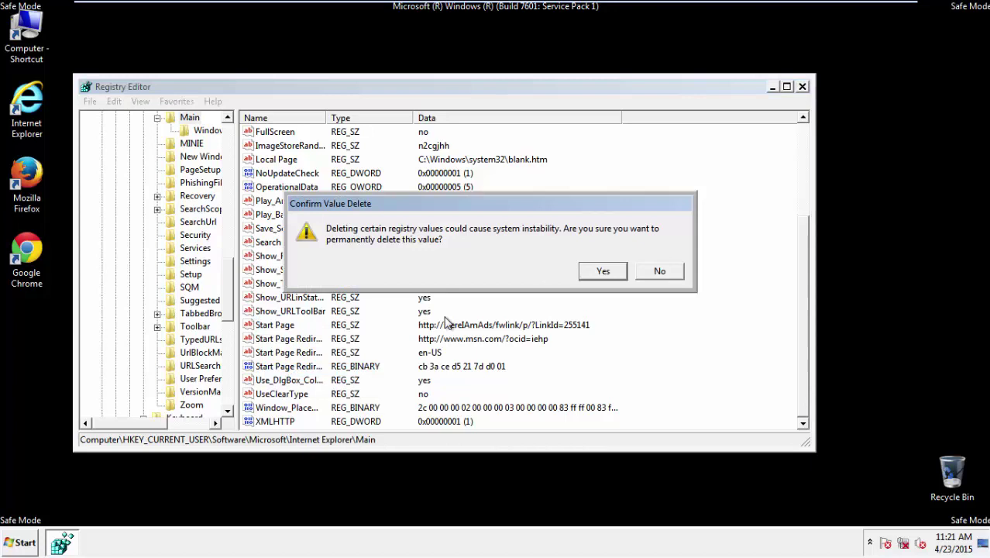
{"action": "left_click", "coordinate": [600, 270]}
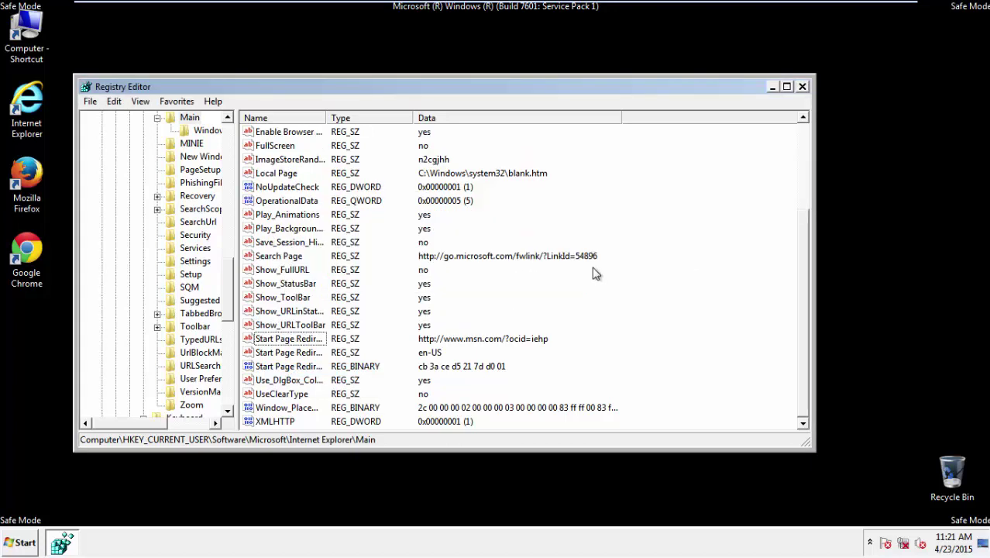
{"action": "left_click", "coordinate": [801, 88]}
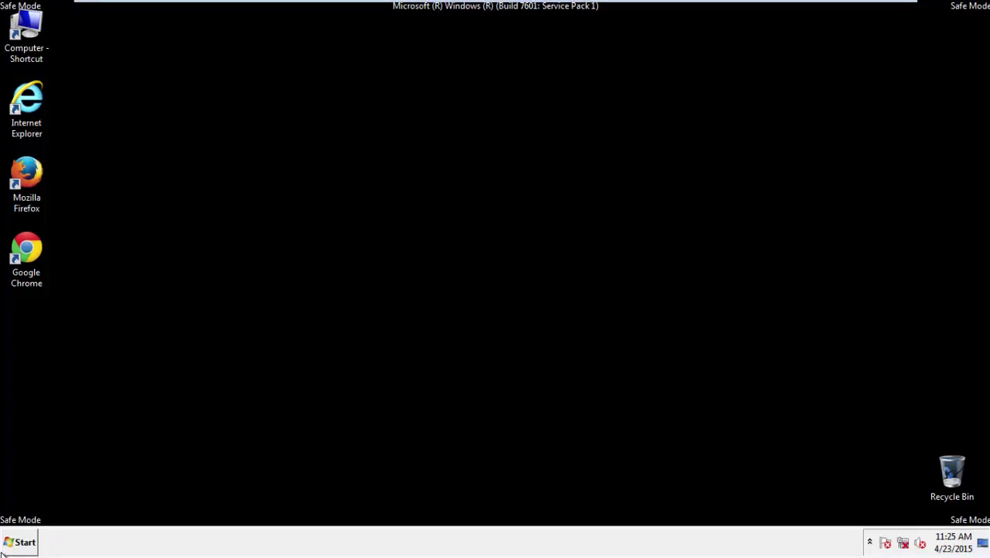
Step: Launch Firefox, decline the default-browser prompt, and toggle the Menu Bar off and back on
{"action": "left_click", "coordinate": [36, 183]}
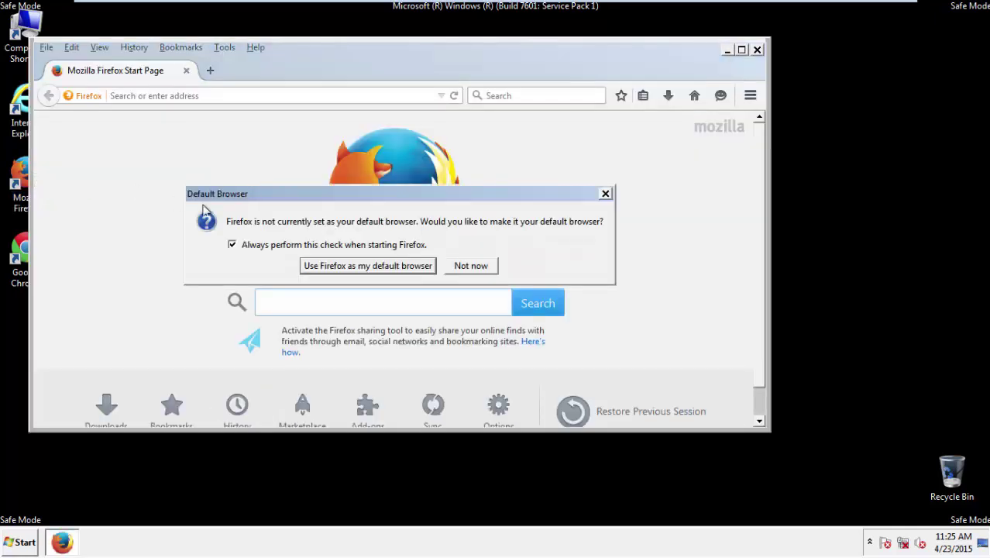
{"action": "left_click", "coordinate": [484, 266]}
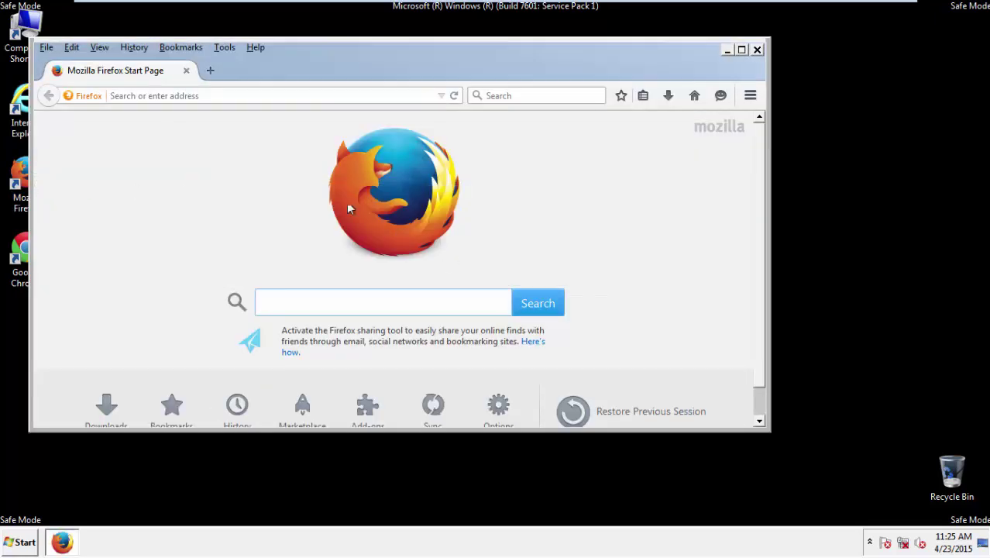
{"action": "right_click", "coordinate": [303, 60]}
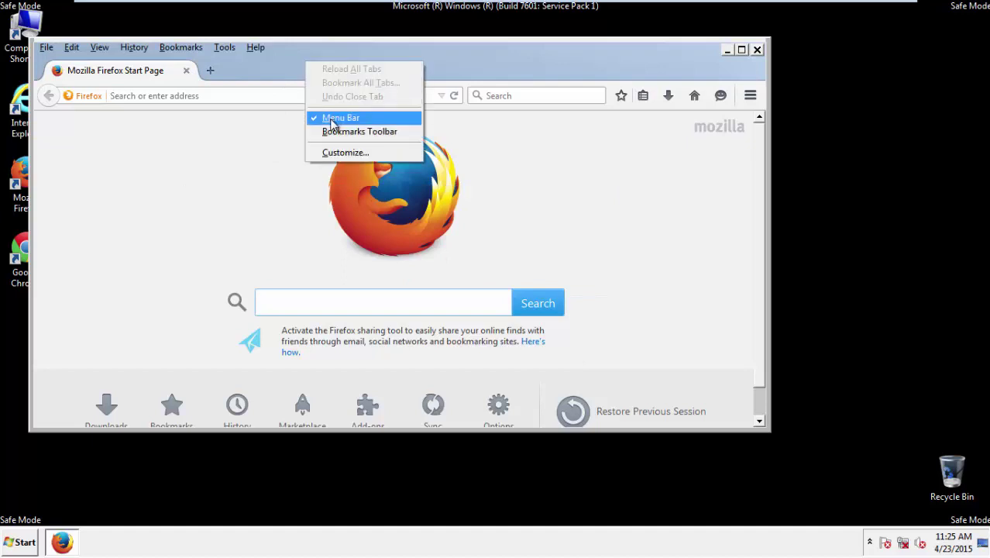
{"action": "left_click", "coordinate": [333, 117]}
{"action": "right_click", "coordinate": [311, 63]}
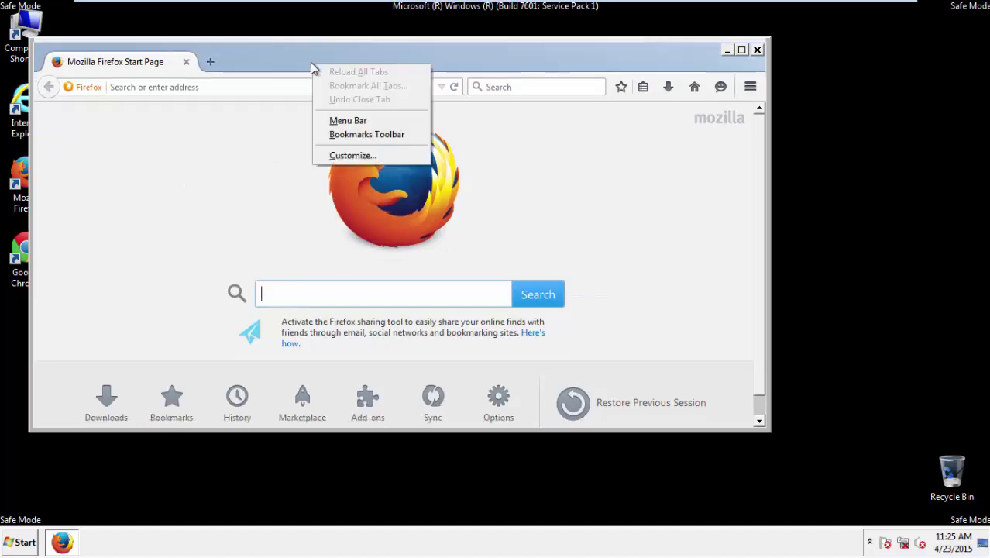
{"action": "left_click", "coordinate": [333, 119]}
Step: Clear Firefox's recent history for Everything with all items ticked, including Site Preferences
{"action": "left_click", "coordinate": [139, 49]}
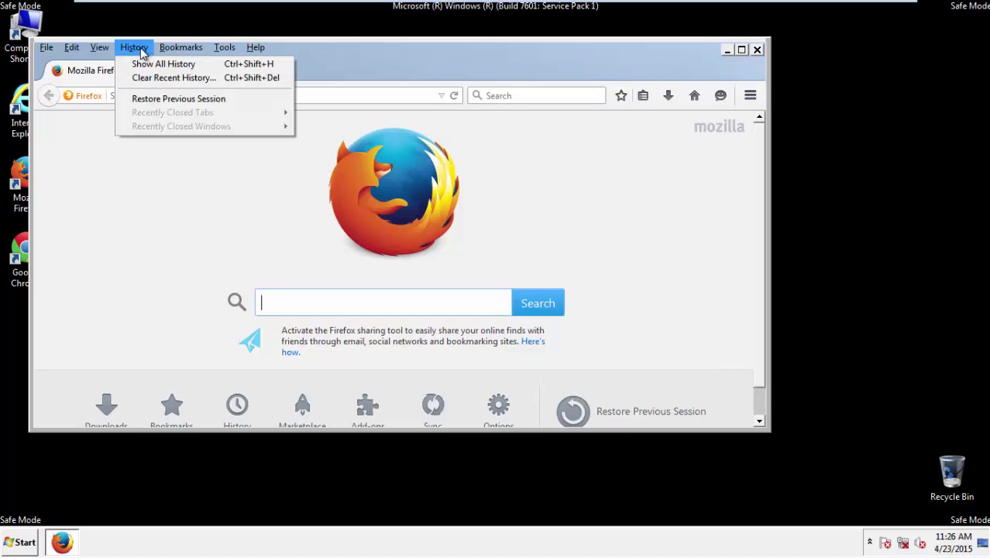
{"action": "left_click", "coordinate": [150, 78]}
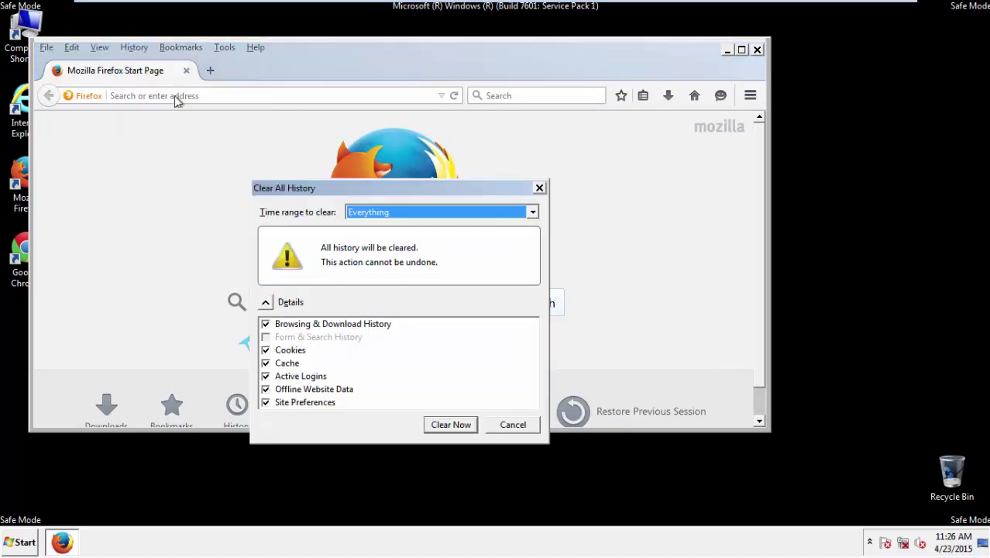
{"action": "left_click", "coordinate": [367, 215]}
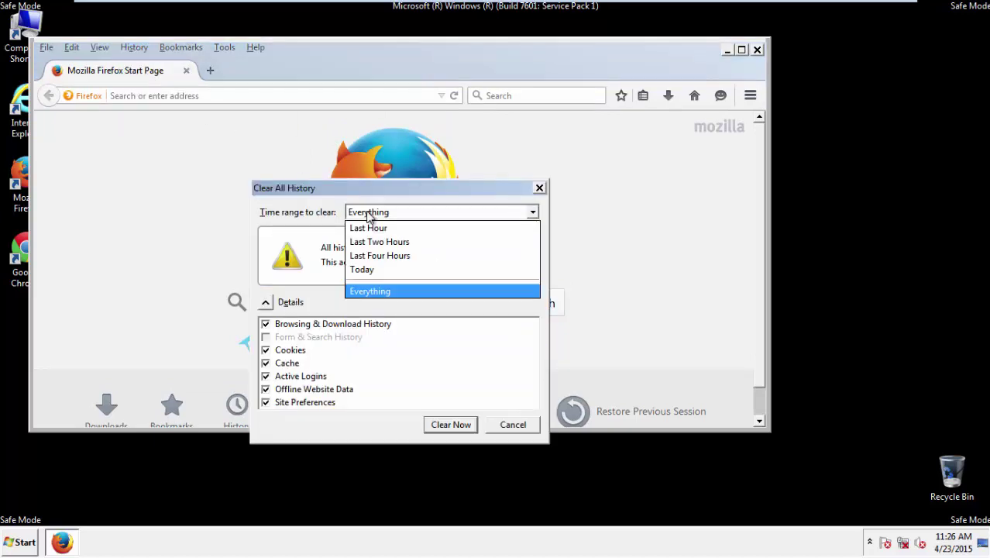
{"action": "left_click", "coordinate": [370, 292]}
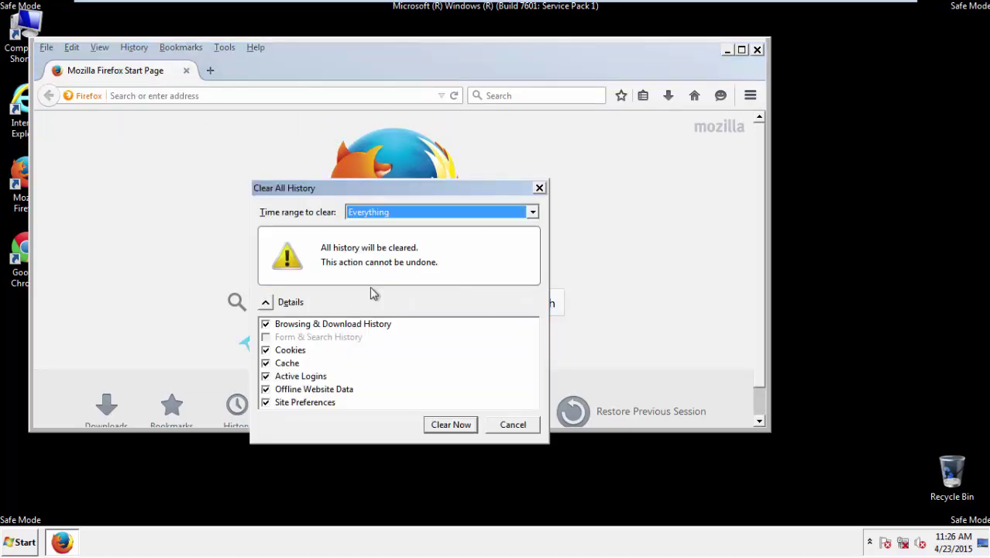
{"action": "left_click", "coordinate": [265, 392]}
{"action": "left_click", "coordinate": [266, 402]}
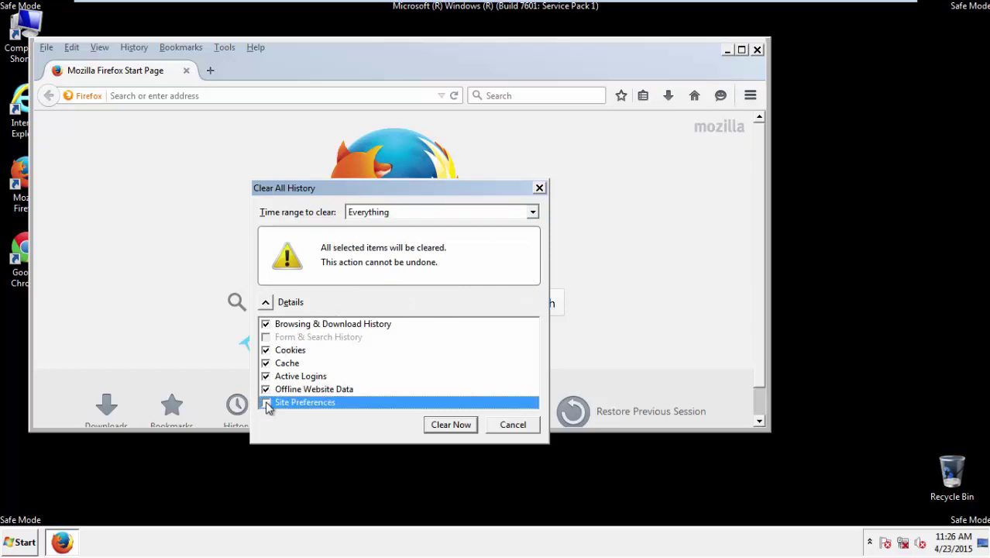
{"action": "left_click", "coordinate": [266, 404]}
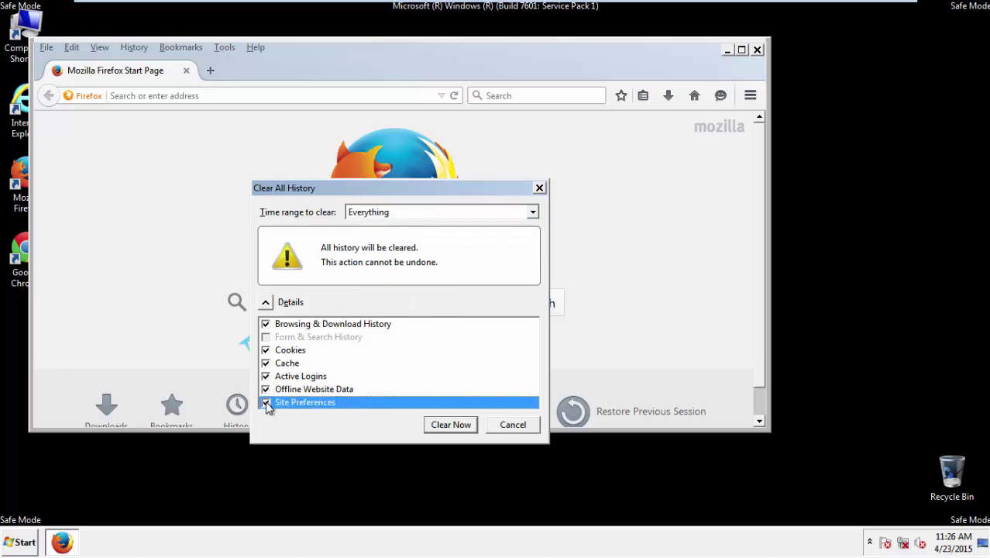
{"action": "left_click", "coordinate": [450, 425]}
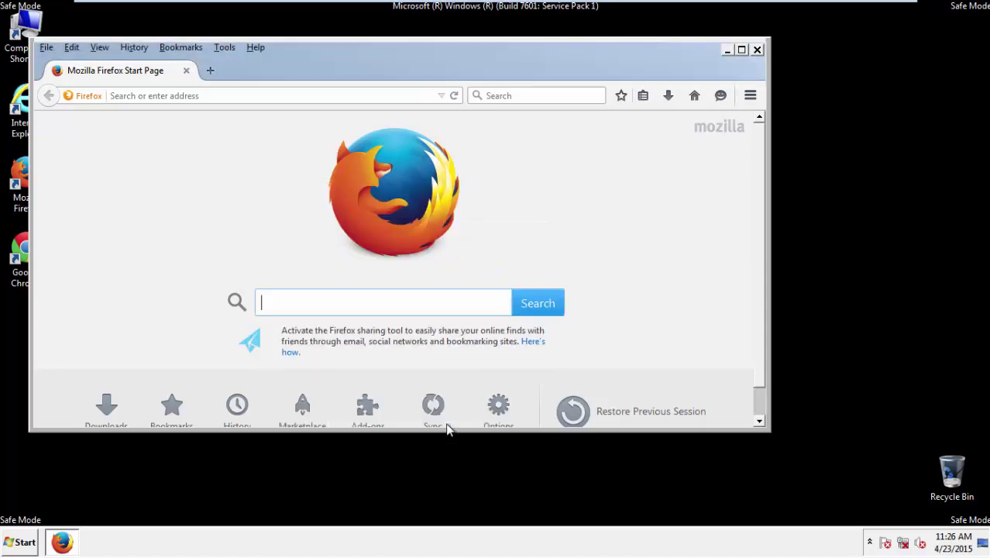
Step: Refresh Firefox to its defaults from the Troubleshooting Information page
{"action": "left_click", "coordinate": [256, 48]}
{"action": "left_click", "coordinate": [289, 119]}
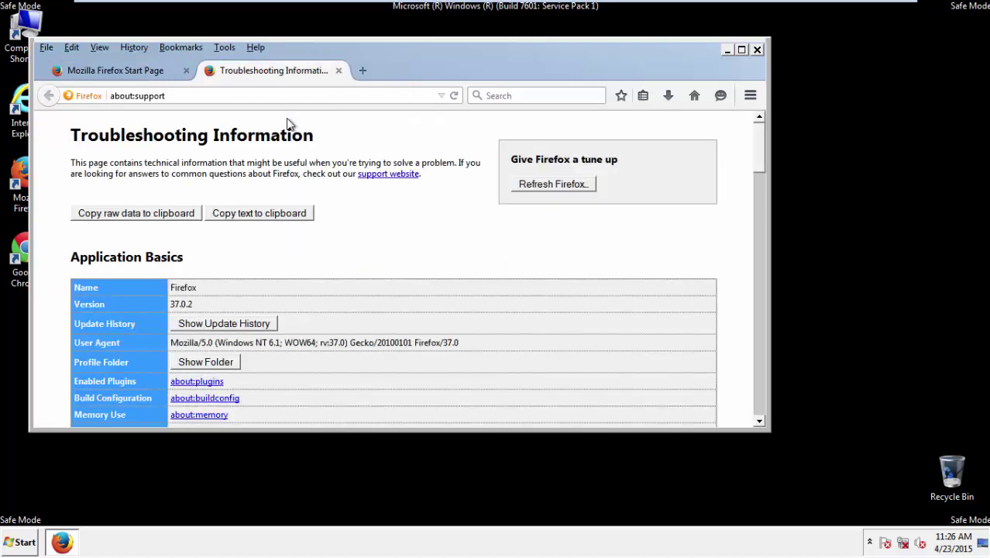
{"action": "left_click", "coordinate": [573, 186]}
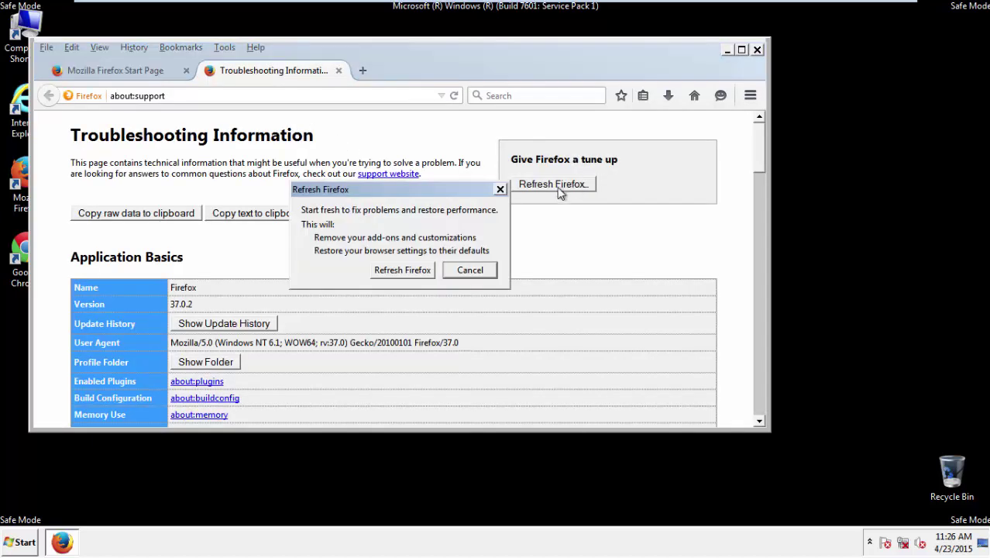
{"action": "left_click", "coordinate": [402, 269]}
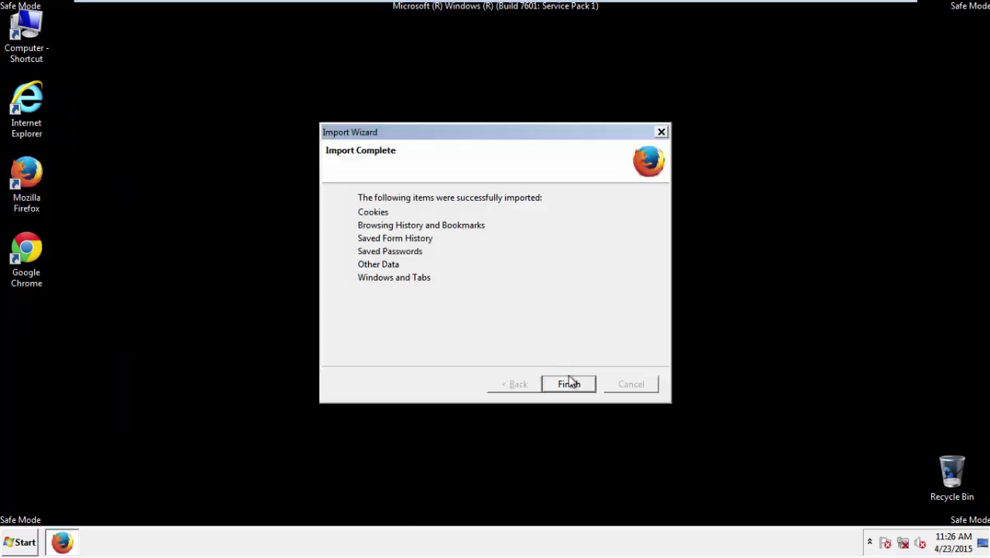
Step: Finish the post-refresh import, decline the default-browser prompt, and close Firefox
{"action": "left_click", "coordinate": [569, 385]}
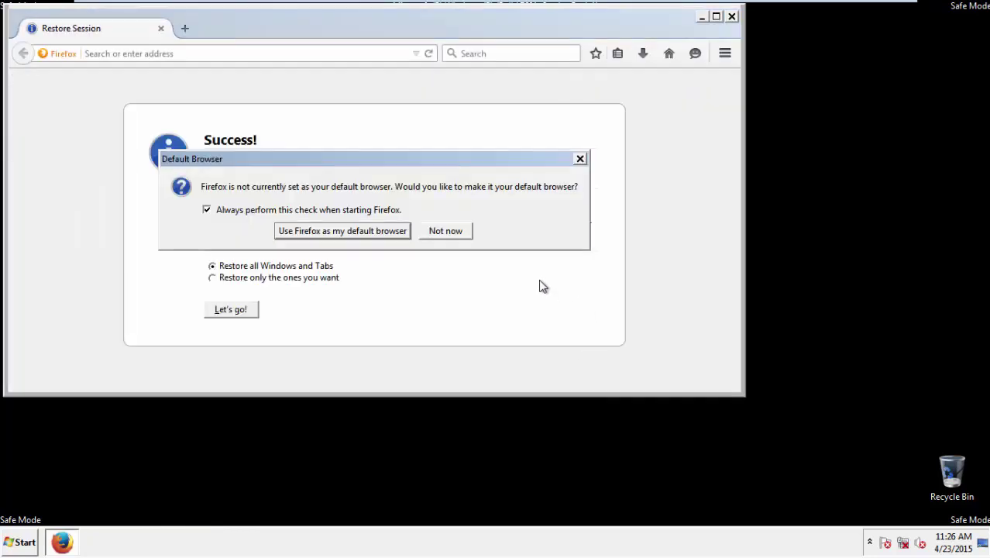
{"action": "left_click", "coordinate": [447, 231]}
{"action": "left_click", "coordinate": [731, 15]}
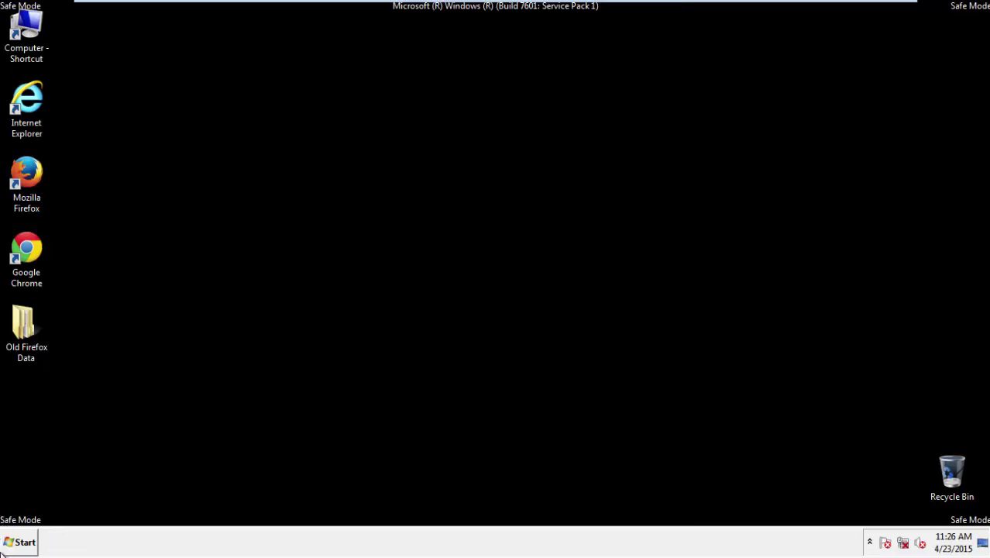
Step: Launch Google Chrome, dismiss the default-browser bar, and open Settings
{"action": "left_click", "coordinate": [23, 246]}
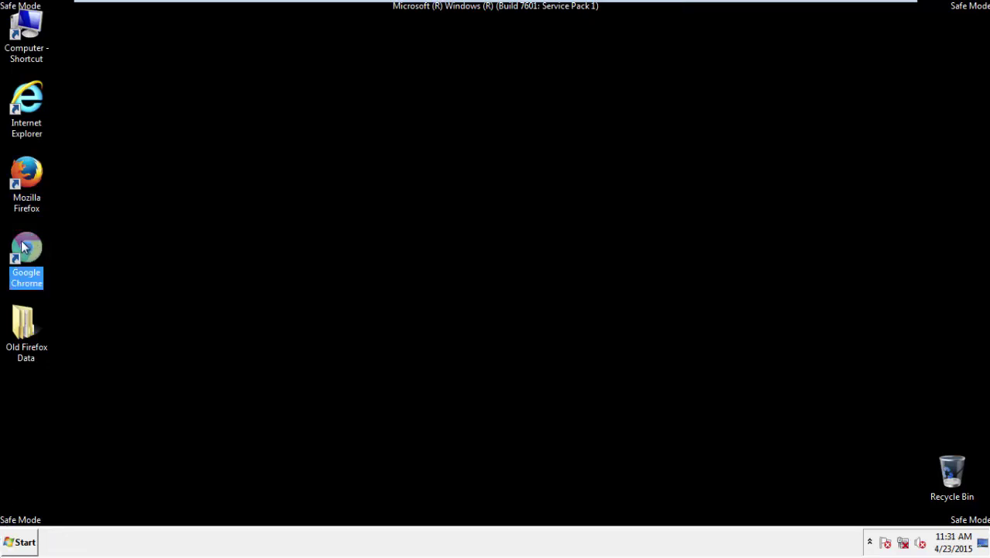
{"action": "double_click", "coordinate": [24, 246]}
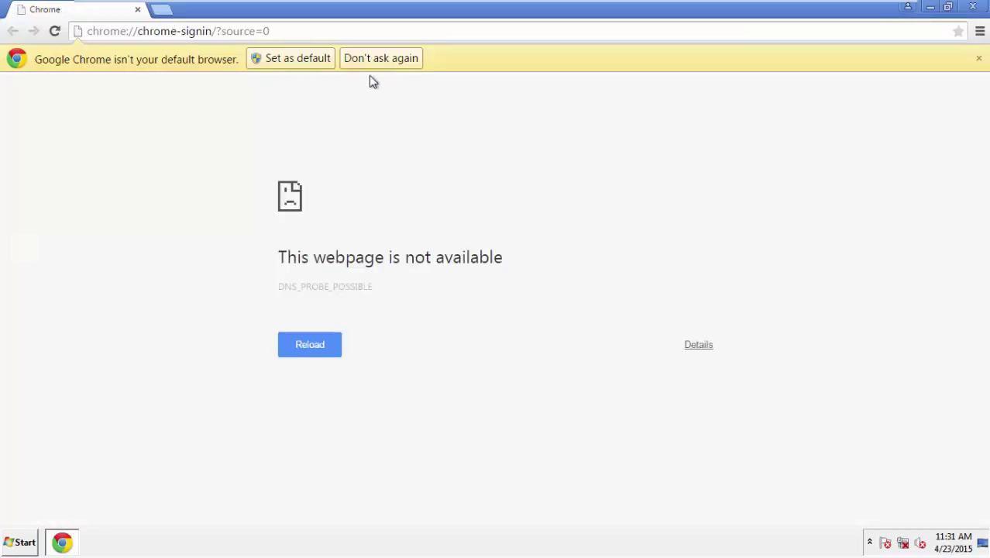
{"action": "left_click", "coordinate": [398, 59]}
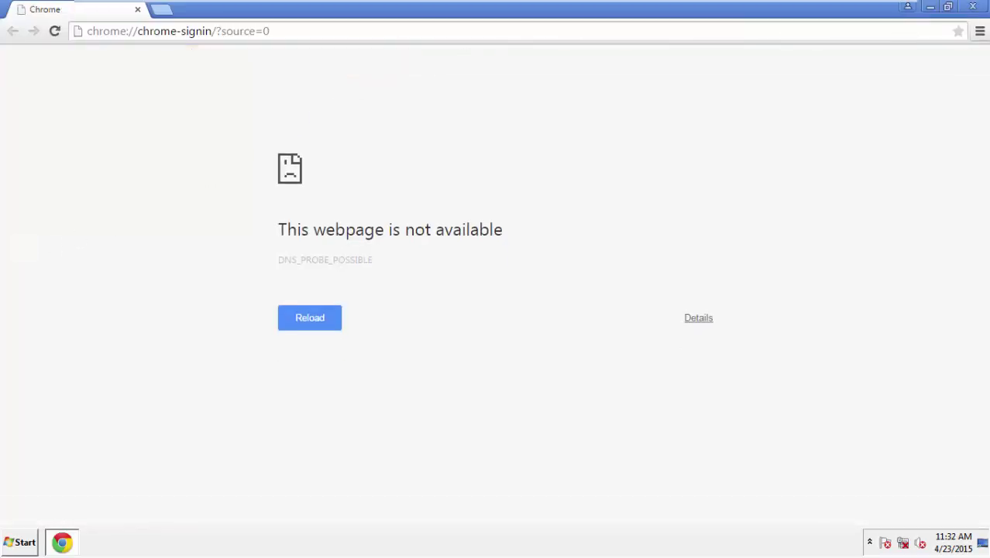
{"action": "left_click", "coordinate": [979, 32]}
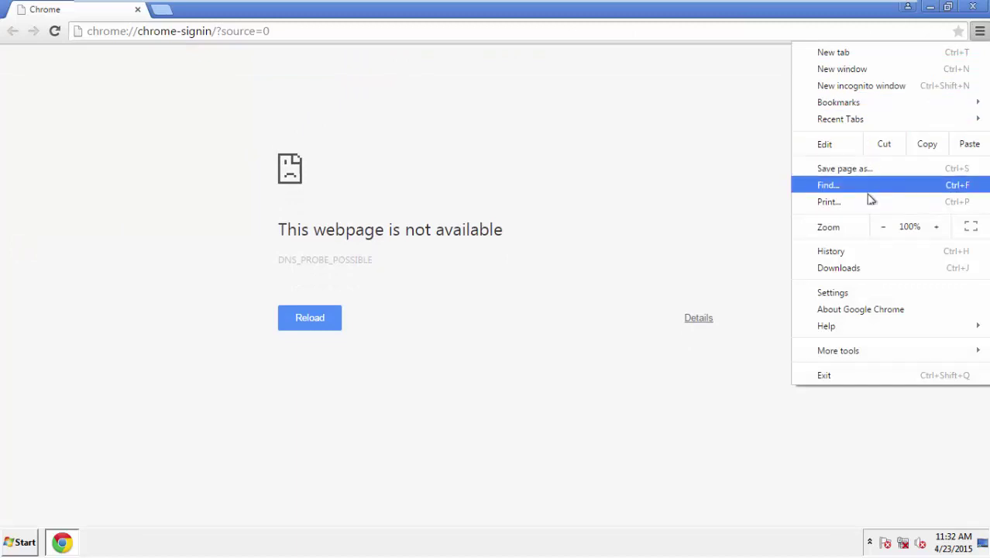
{"action": "left_click", "coordinate": [838, 293]}
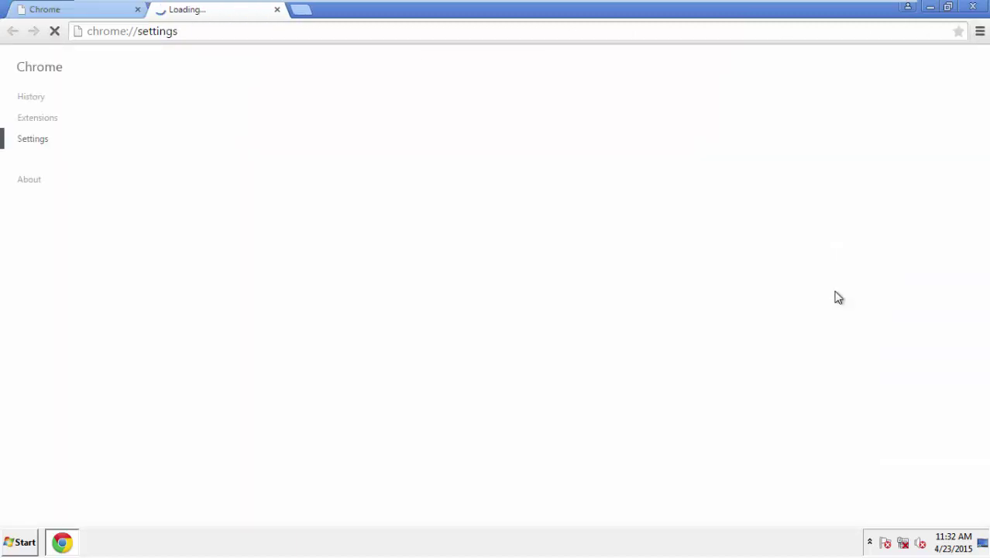
Step: Clear browsing data from the beginning of time, including Autofill and Hosted app data
{"action": "left_click", "coordinate": [31, 97]}
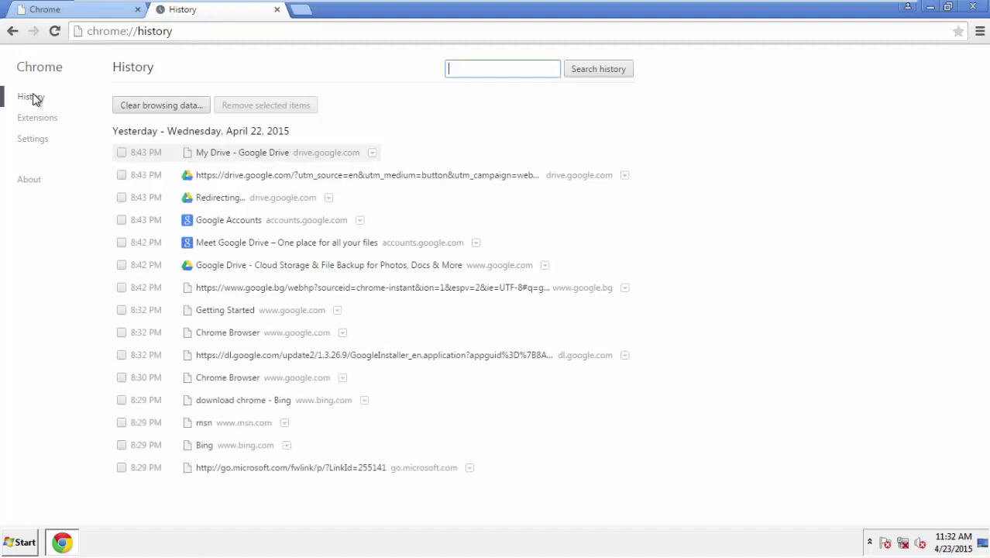
{"action": "left_click", "coordinate": [147, 106]}
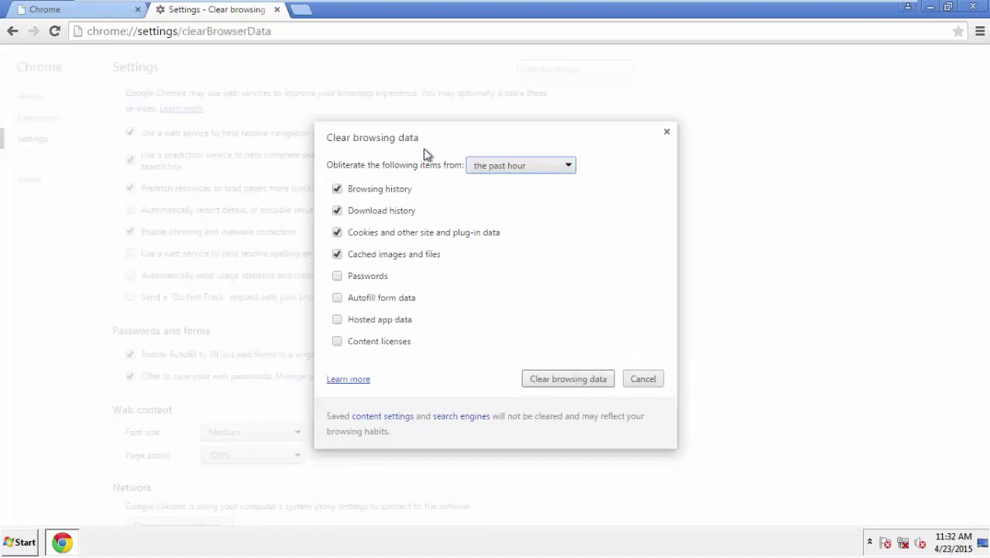
{"action": "left_click", "coordinate": [498, 167]}
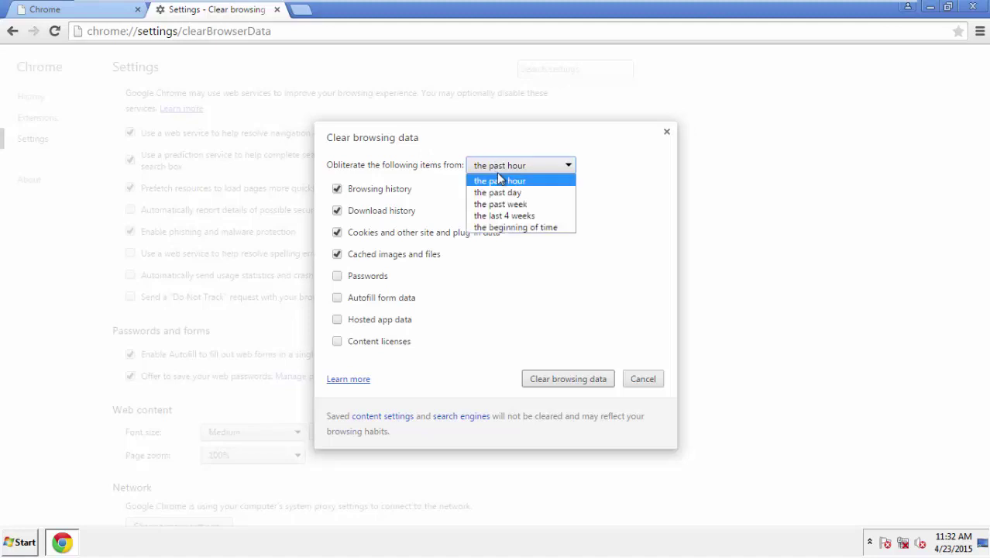
{"action": "left_click", "coordinate": [496, 228]}
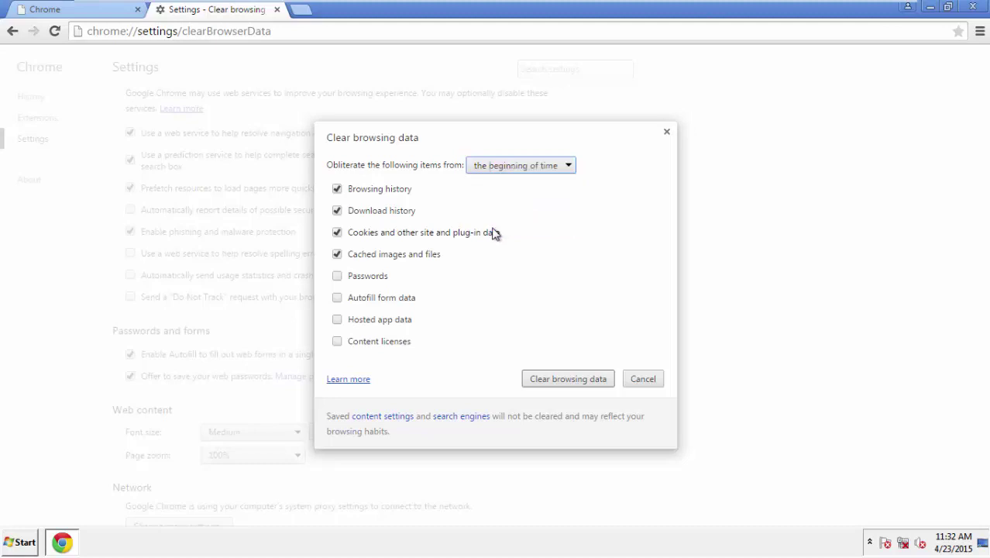
{"action": "left_click", "coordinate": [341, 301]}
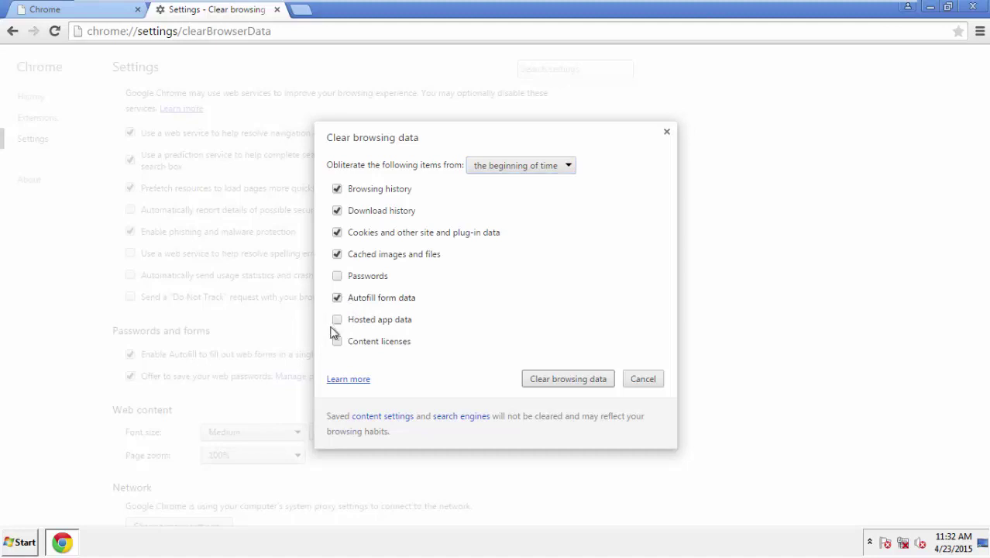
{"action": "left_click", "coordinate": [339, 322]}
{"action": "left_click", "coordinate": [554, 381]}
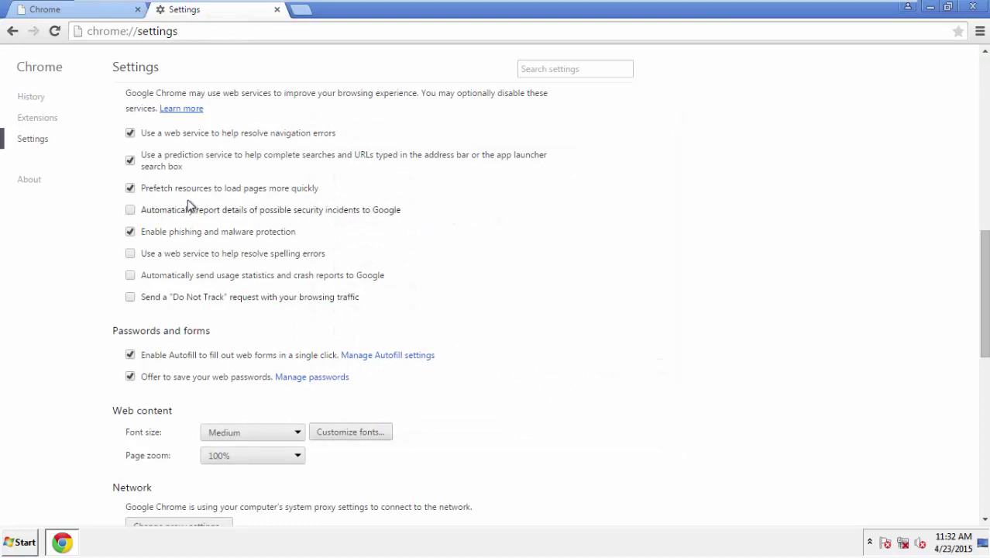
Step: Reset Chrome's settings to their original defaults from the bottom of the Settings page
{"action": "left_click_drag", "start_coordinate": [984, 246], "coordinate": [980, 425]}
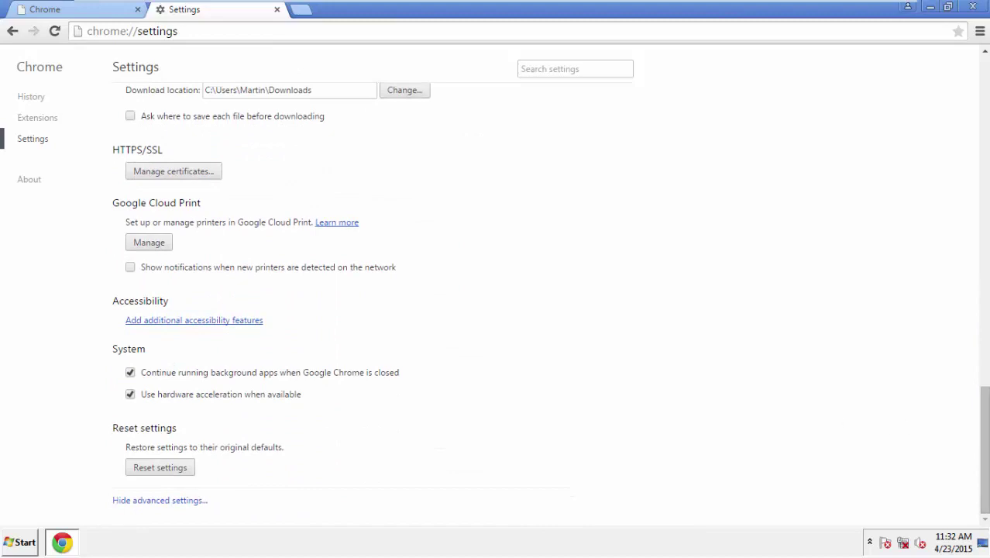
{"action": "left_click", "coordinate": [160, 468]}
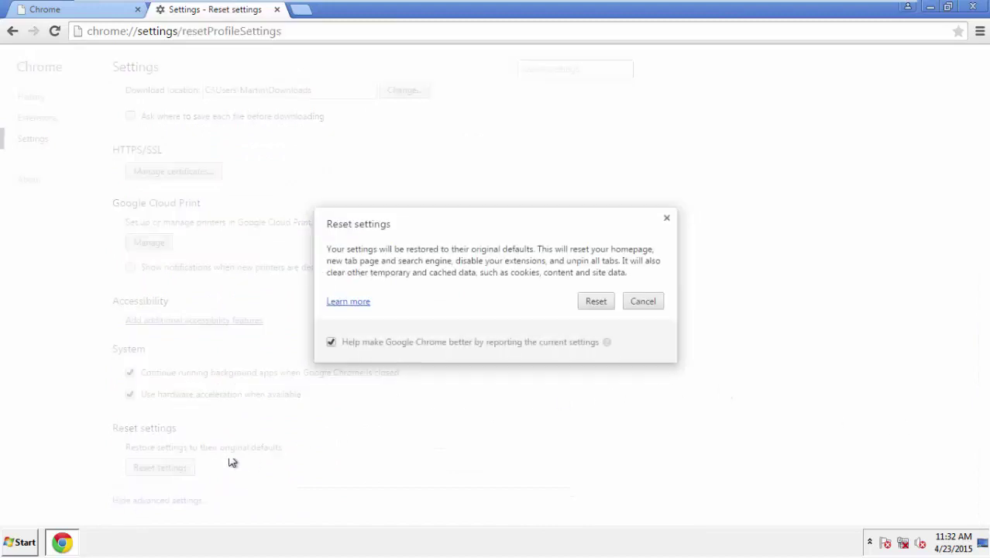
{"action": "left_click", "coordinate": [597, 302]}
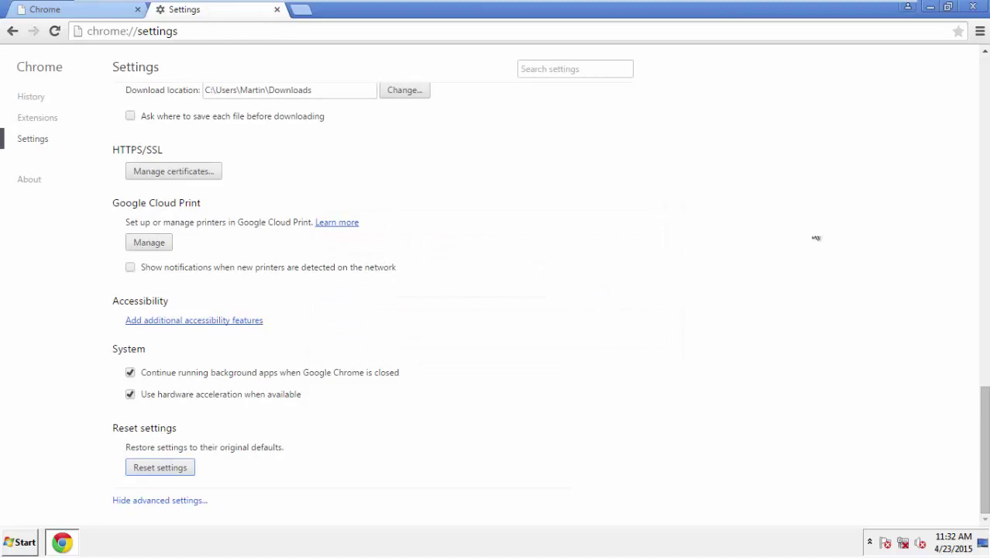
Step: Close Chrome and restart Windows 7 from the Start menu's Shut down options
{"action": "left_click", "coordinate": [965, 6]}
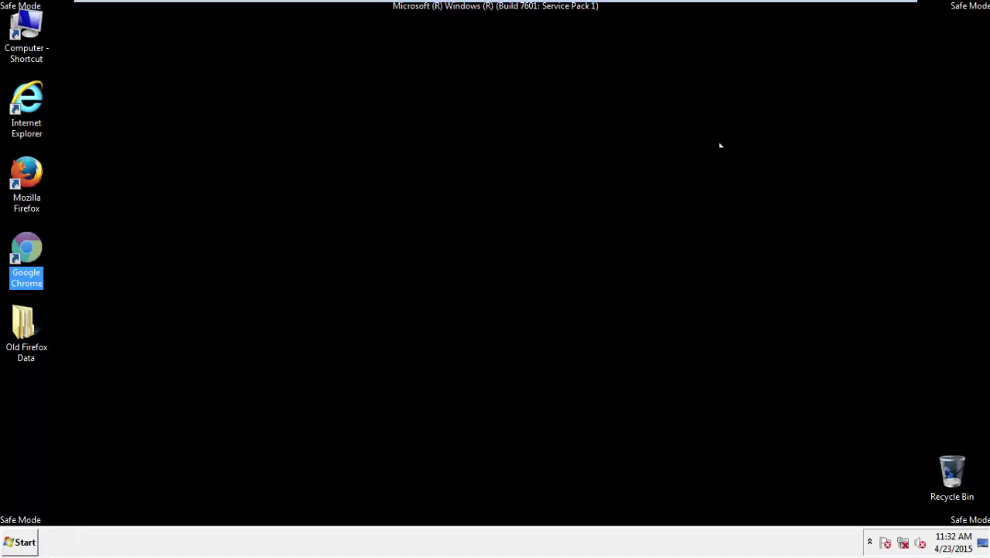
{"action": "left_click", "coordinate": [533, 251]}
{"action": "left_click", "coordinate": [8, 544]}
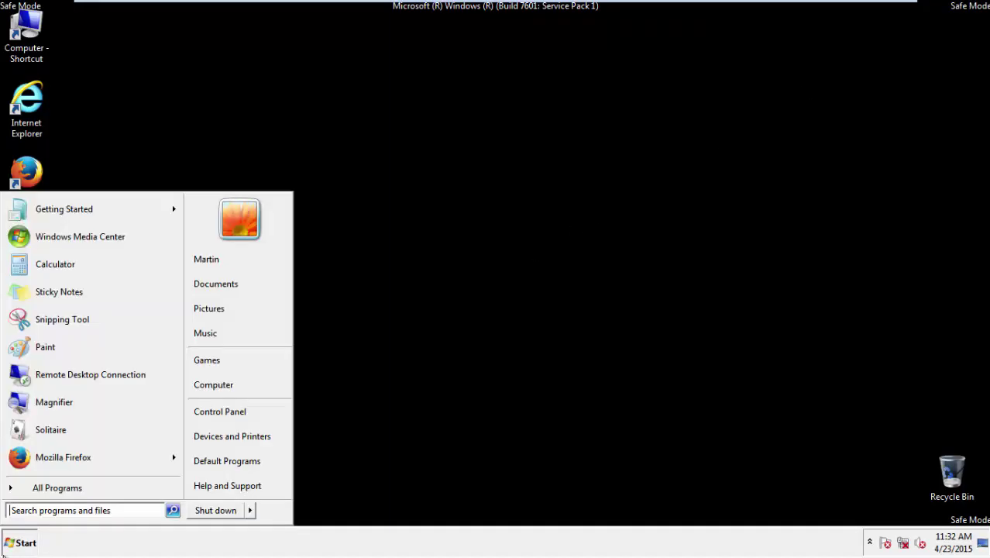
{"action": "left_click", "coordinate": [252, 510]}
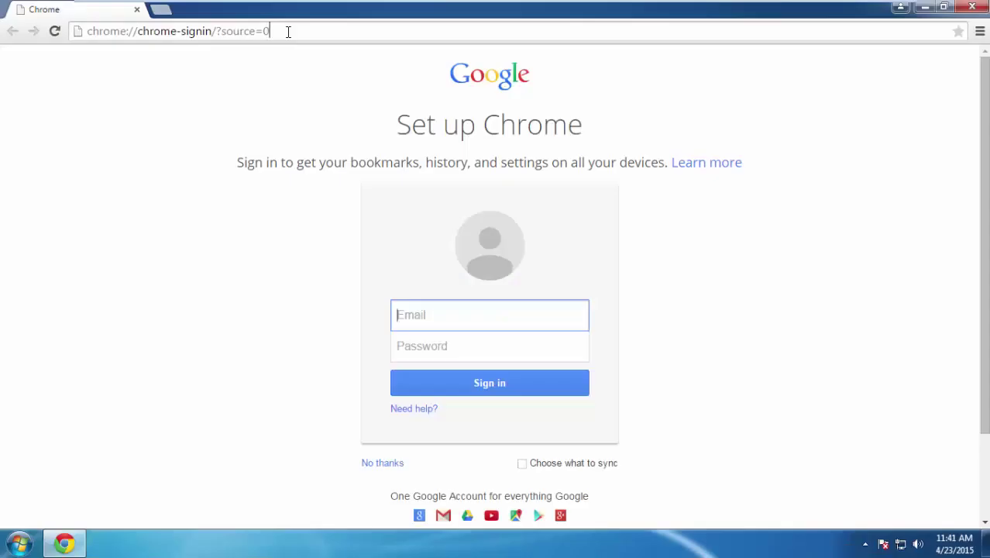
Step: Go to howtoremove.guide and open the PC Optimization Tips article under TIPS
{"action": "left_click", "coordinate": [287, 31]}
{"action": "type", "text": "howtoremove.guide"}
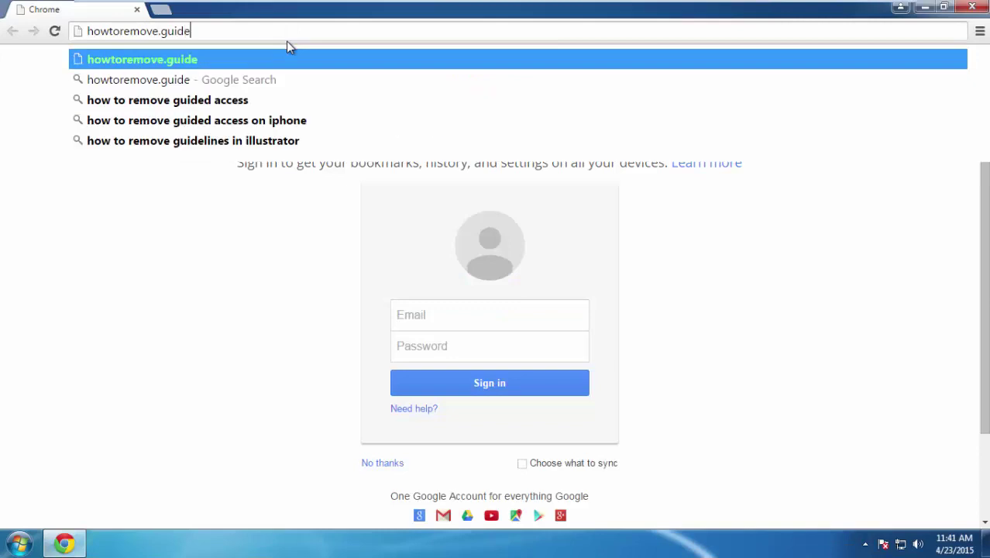
{"action": "key", "text": "Return"}
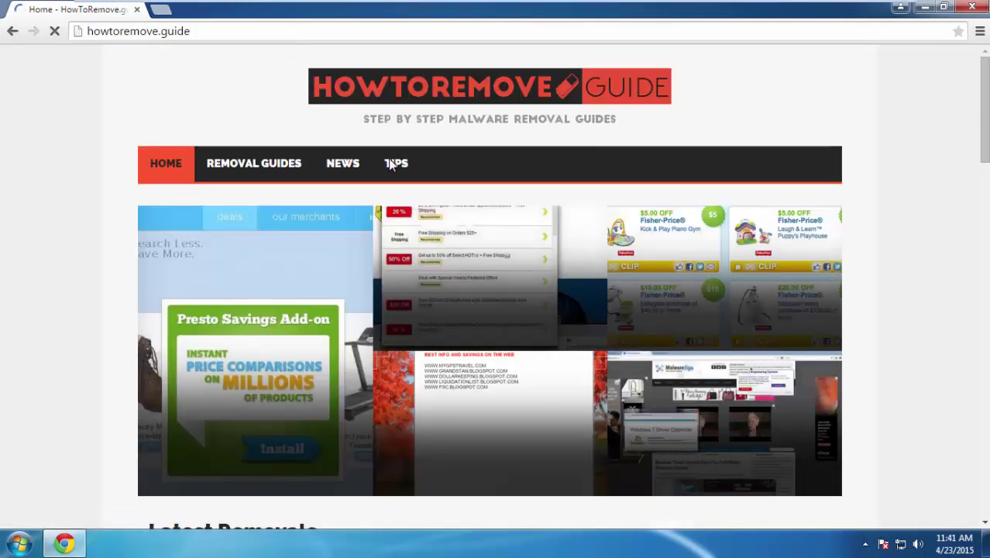
{"action": "left_click", "coordinate": [392, 164]}
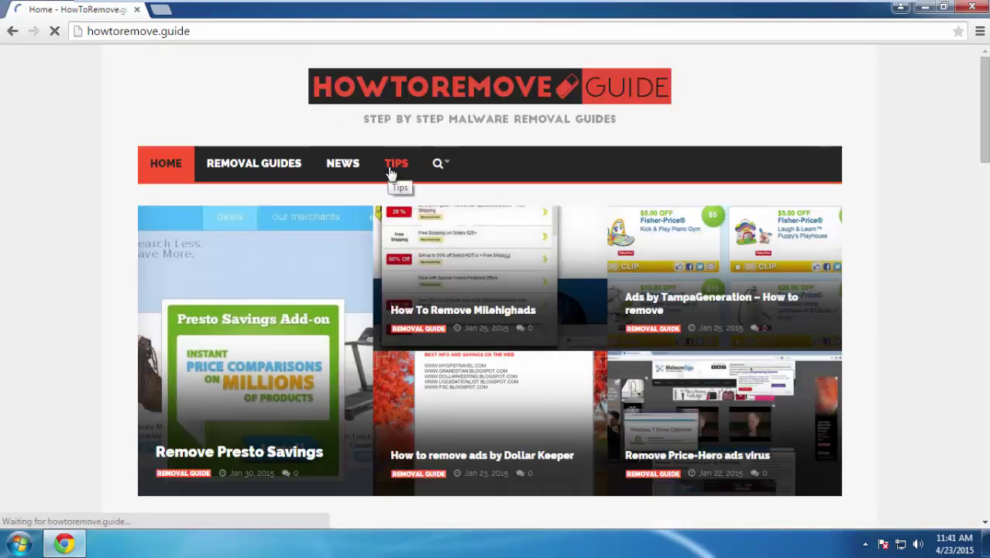
{"action": "left_click", "coordinate": [191, 331]}
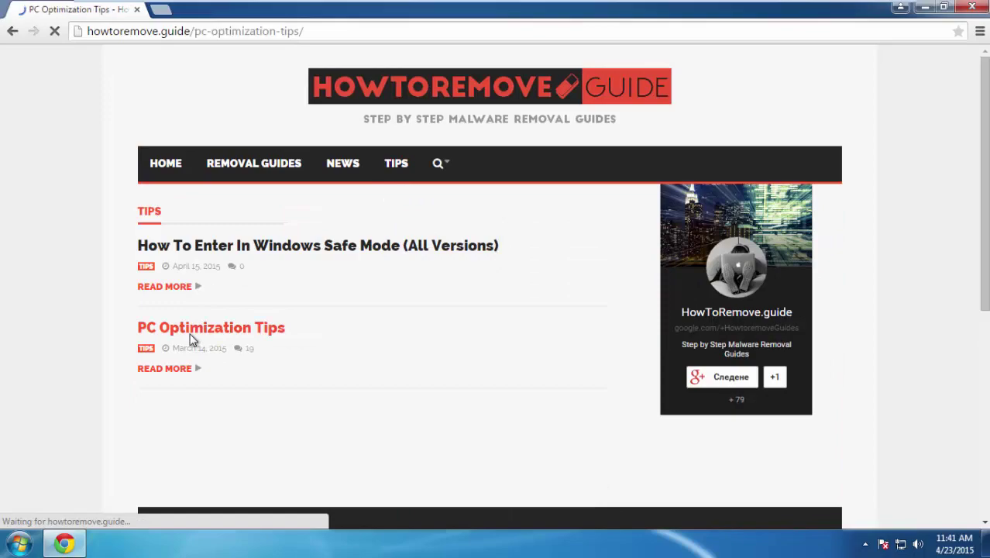
Step: Jump through the article's table of contents to the Tip Number 2 section
{"action": "left_click", "coordinate": [62, 263]}
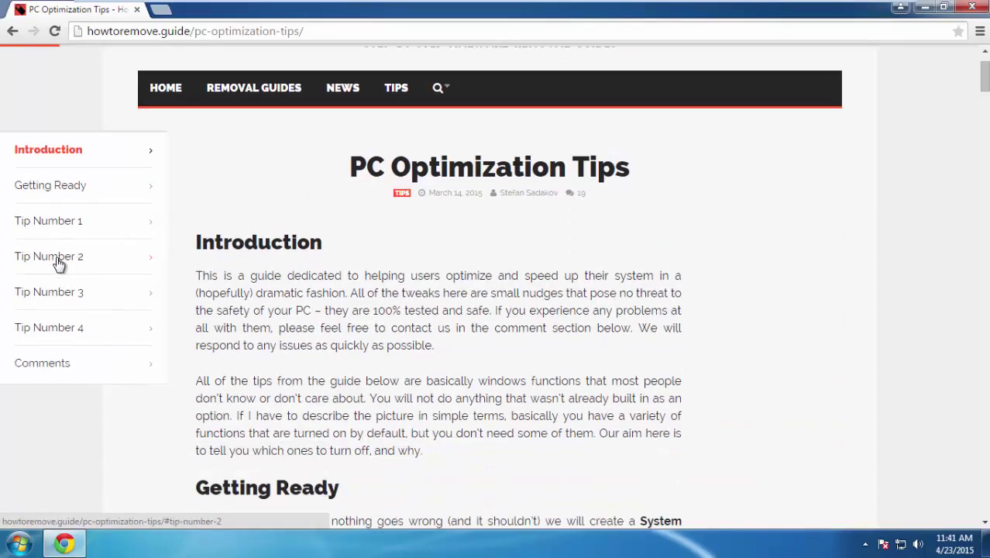
{"action": "left_click", "coordinate": [68, 161]}
{"action": "left_click", "coordinate": [56, 193]}
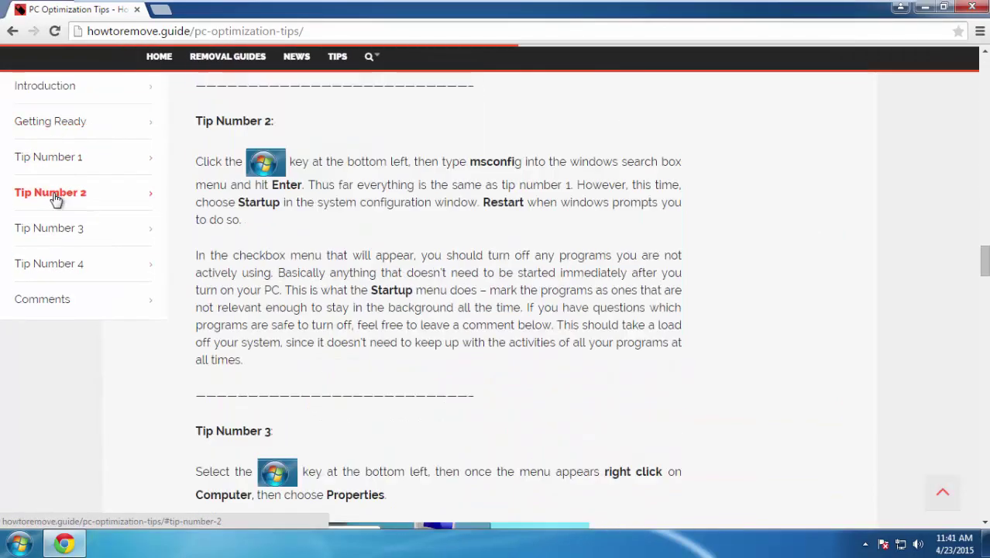